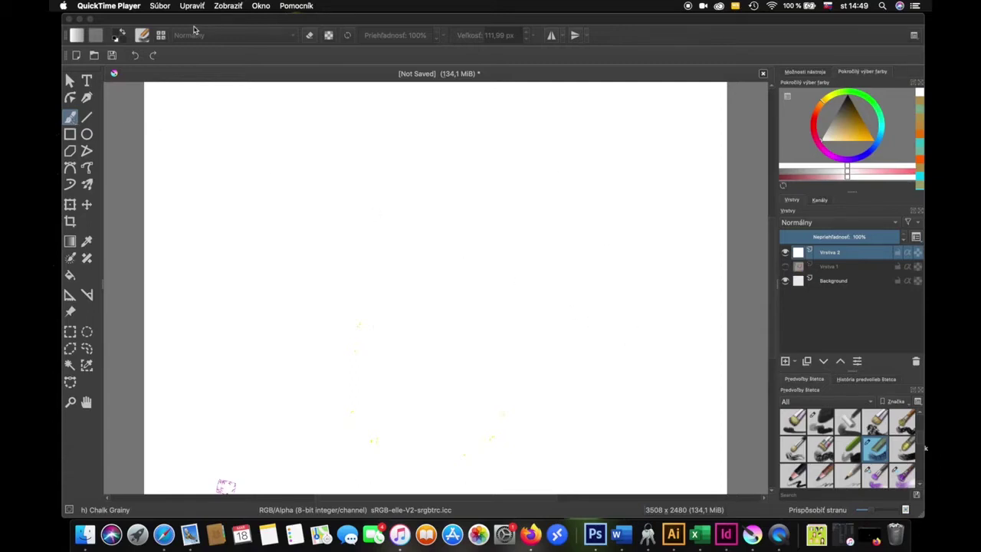
Step: Open the brush presets library and scroll through the preset grid
click(143, 35)
drag(384, 142, 385, 105)
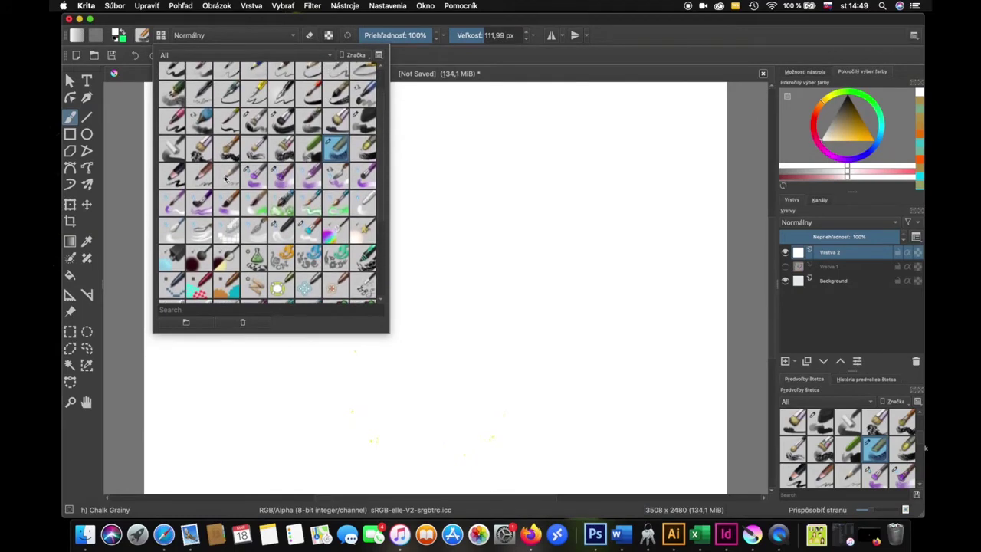
Step: Paint a yellow patch near the upper left using the Dry Bristles brush
click(204, 150)
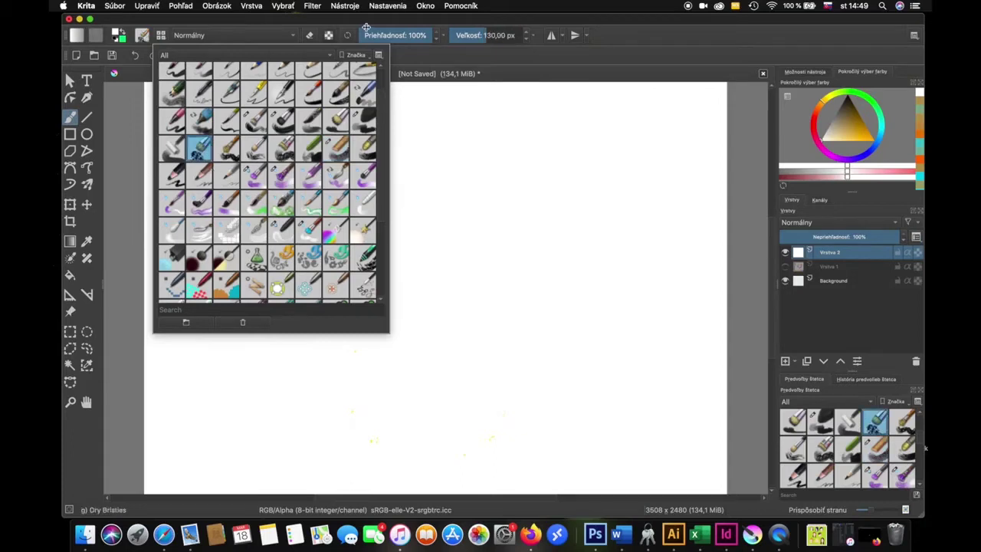
click(366, 28)
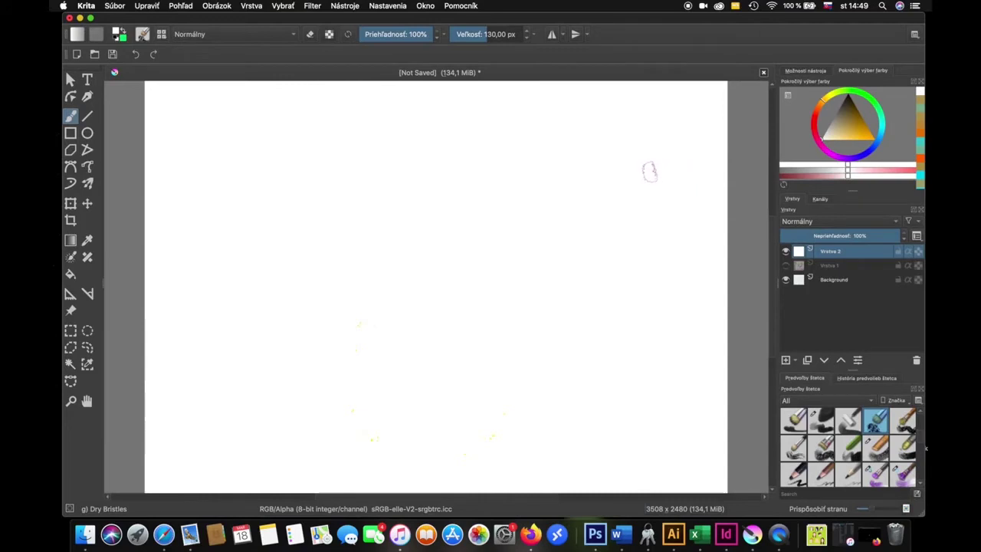
click(831, 97)
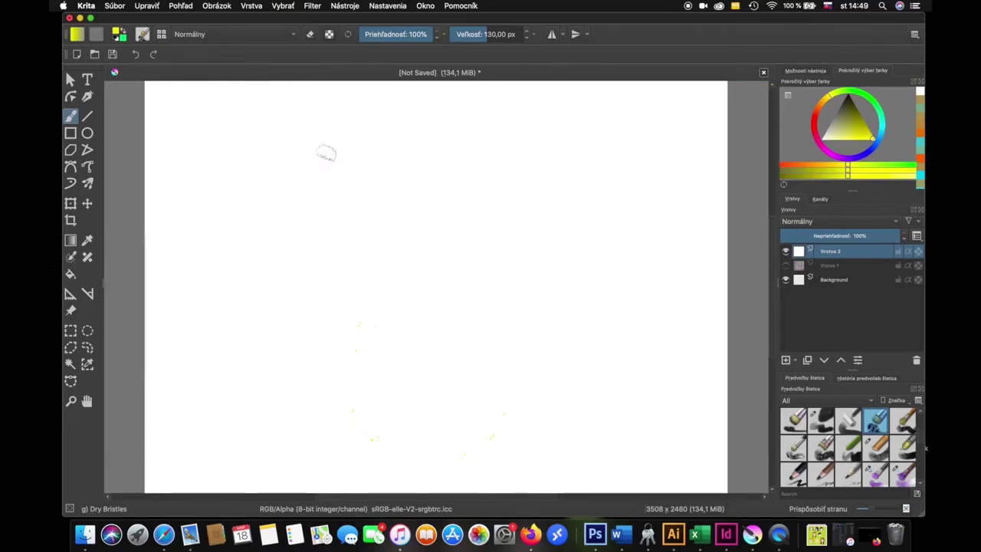
mouse_move(299, 154)
mouse_down()
mouse_move(300, 181)
mouse_move(328, 161)
mouse_up()
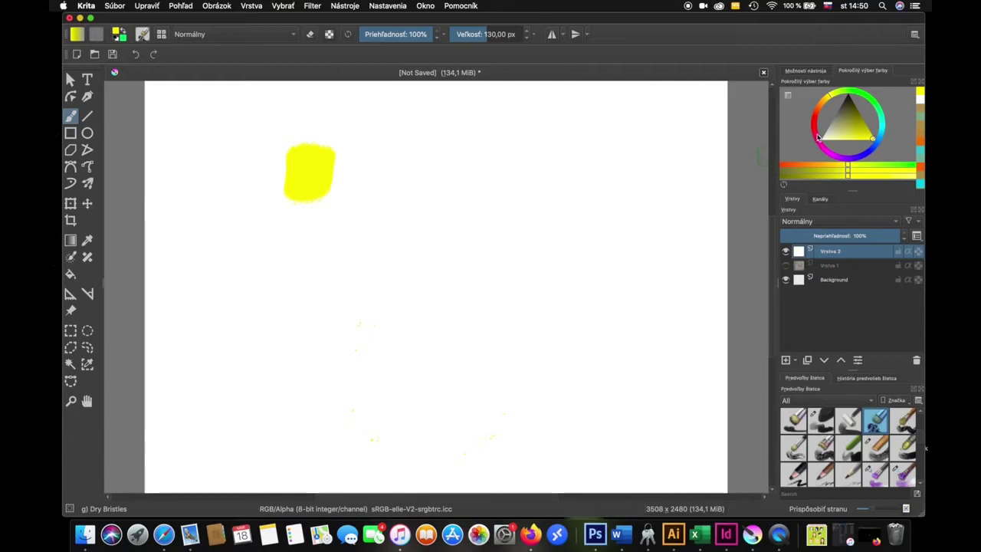
Step: Paint a red patch and two blue patches, then lower brush opacity to 57%
click(818, 138)
drag(387, 280, 389, 299)
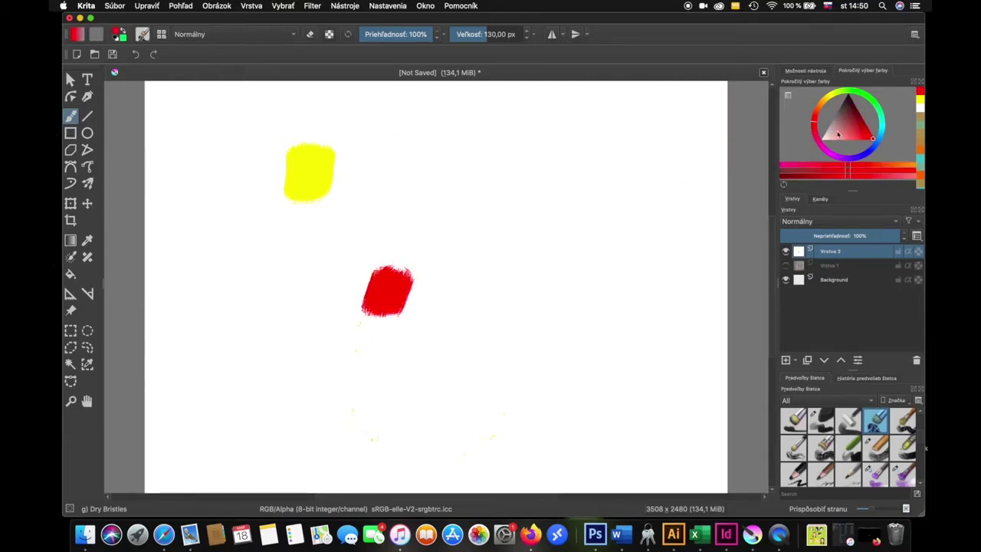
click(877, 148)
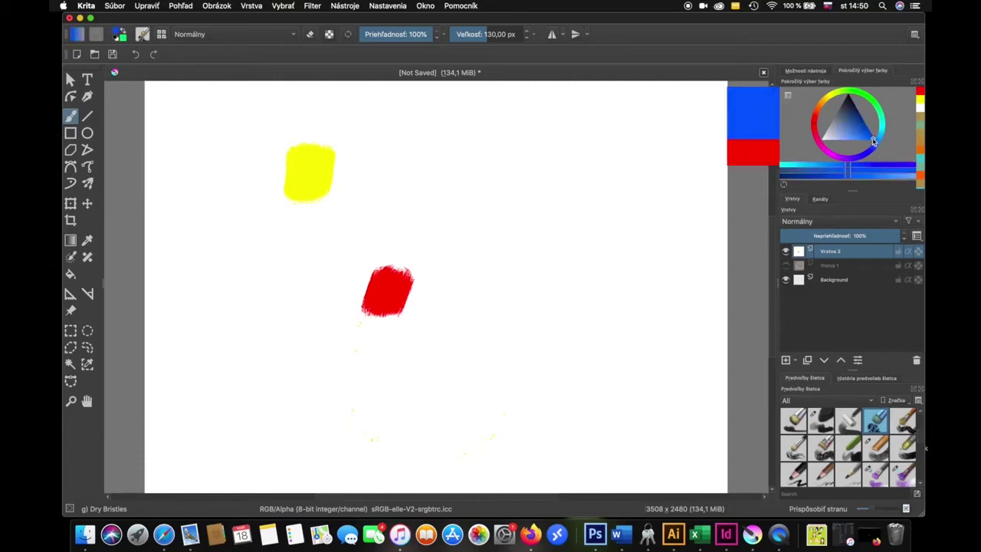
drag(205, 255, 220, 286)
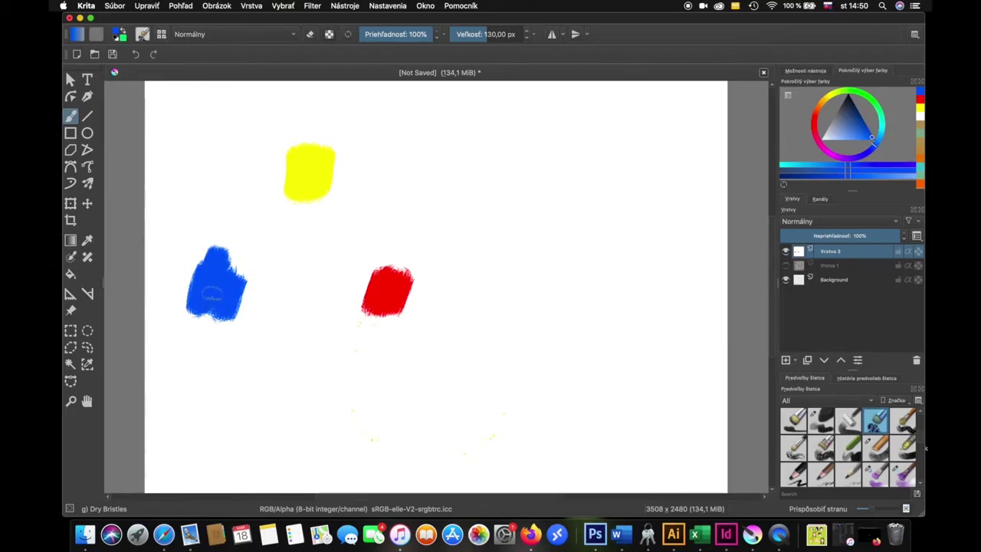
mouse_move(212, 212)
mouse_down()
mouse_move(222, 192)
mouse_move(244, 206)
mouse_move(227, 201)
mouse_up()
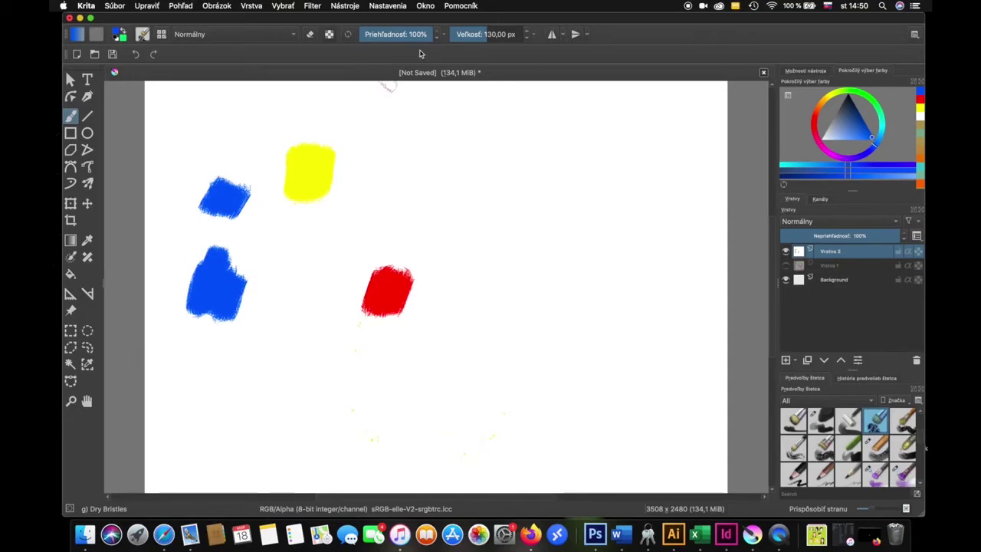
drag(429, 34, 401, 34)
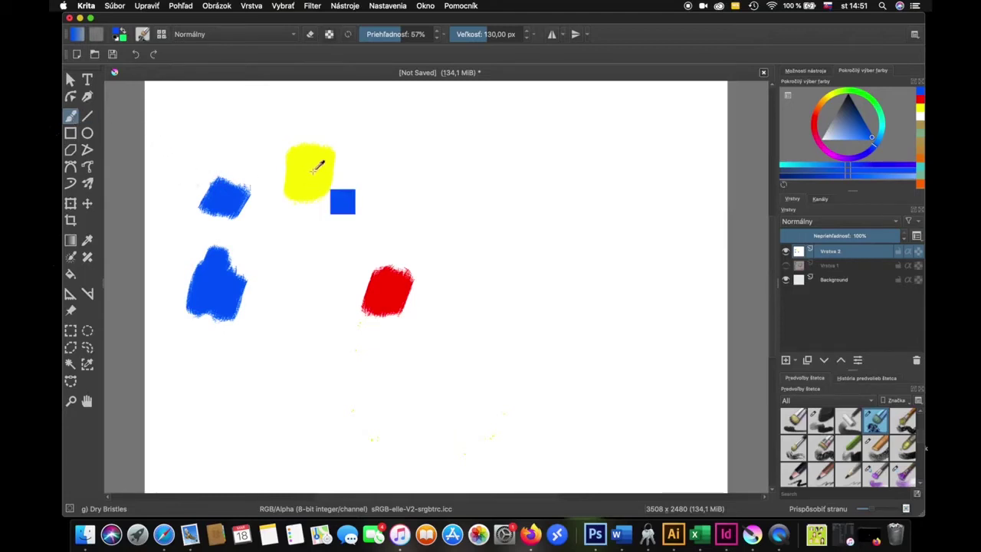
Step: At 46% opacity, glaze sampled yellow over the smaller blue patch and repaint it muted green
ctrl+click(311, 170)
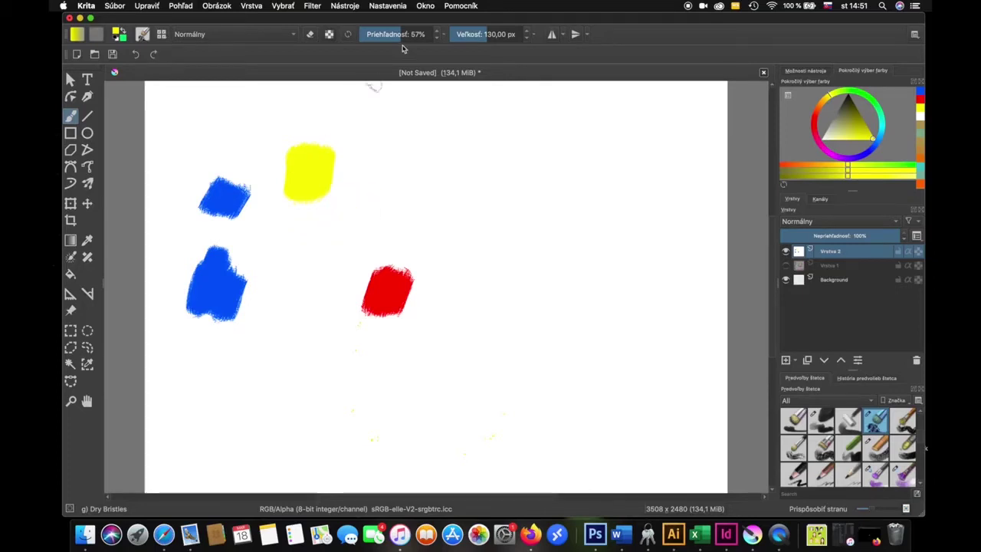
drag(398, 33, 389, 34)
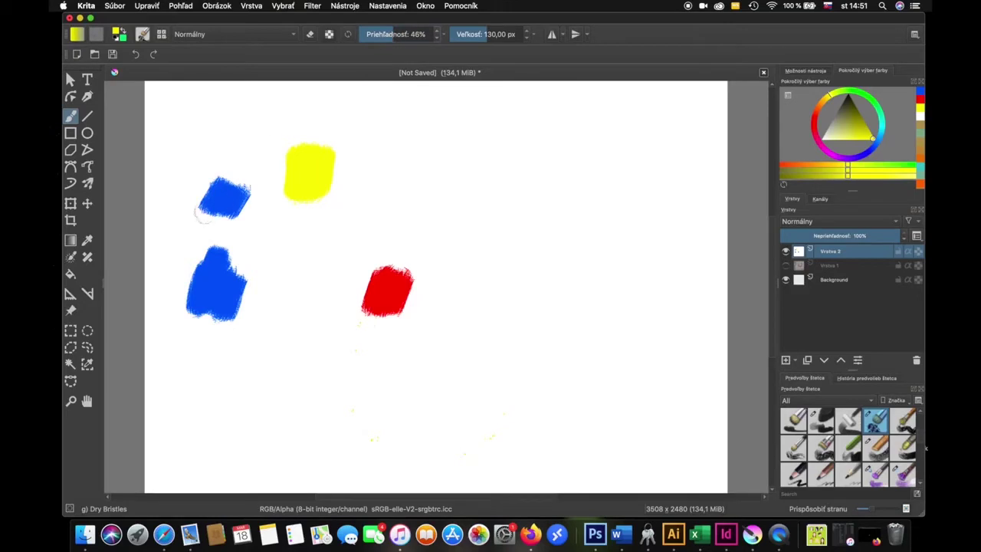
mouse_move(217, 196)
mouse_down()
mouse_move(230, 180)
mouse_move(211, 203)
mouse_move(230, 211)
mouse_move(241, 196)
mouse_move(225, 221)
mouse_up()
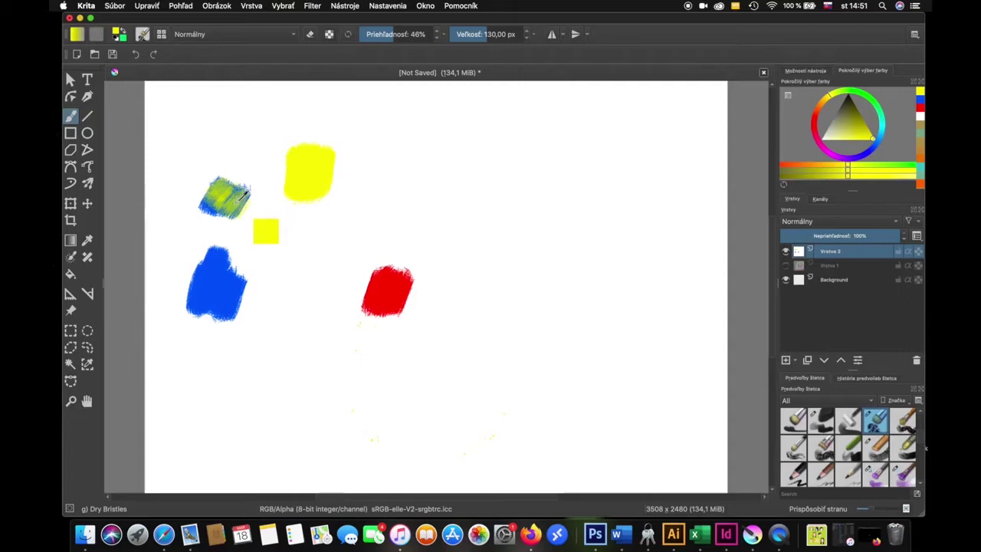
ctrl+click(241, 196)
ctrl+click(243, 198)
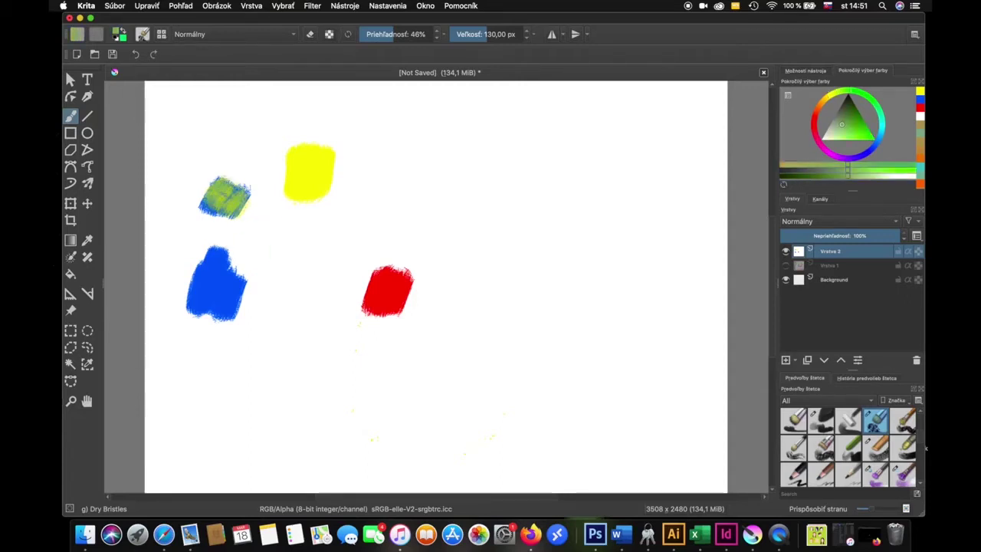
mouse_move(239, 184)
mouse_down()
mouse_move(207, 216)
mouse_move(244, 186)
mouse_move(247, 214)
mouse_move(223, 215)
mouse_up()
Step: Add a yellow-green patch above the green one and restore brush opacity to 100%
mouse_move(260, 157)
mouse_down()
mouse_move(244, 163)
mouse_move(267, 150)
mouse_move(258, 157)
mouse_up()
ctrl+click(315, 161)
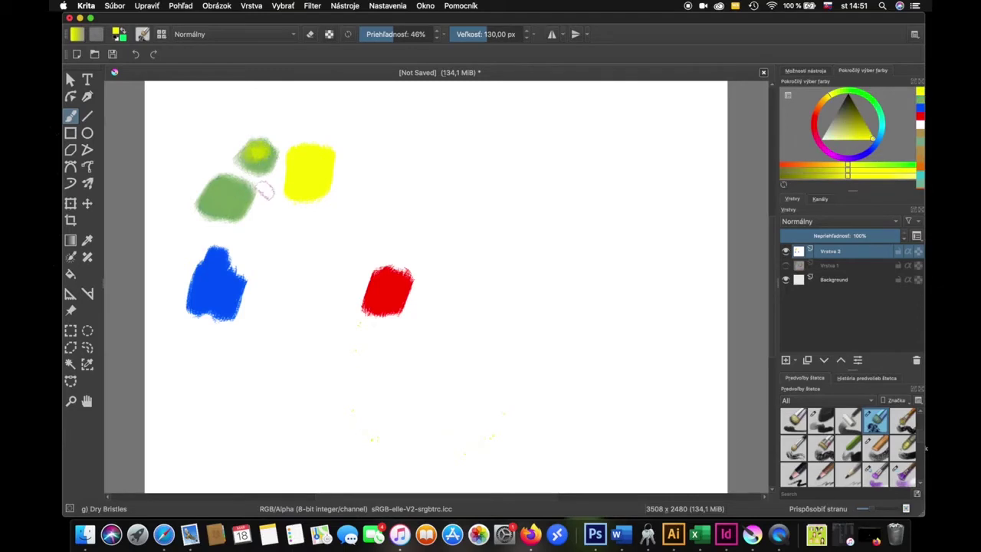
ctrl+click(257, 153)
mouse_move(257, 154)
mouse_down()
mouse_move(265, 160)
mouse_move(257, 142)
mouse_move(268, 146)
mouse_move(240, 149)
mouse_move(276, 146)
mouse_move(242, 142)
mouse_move(266, 167)
mouse_up()
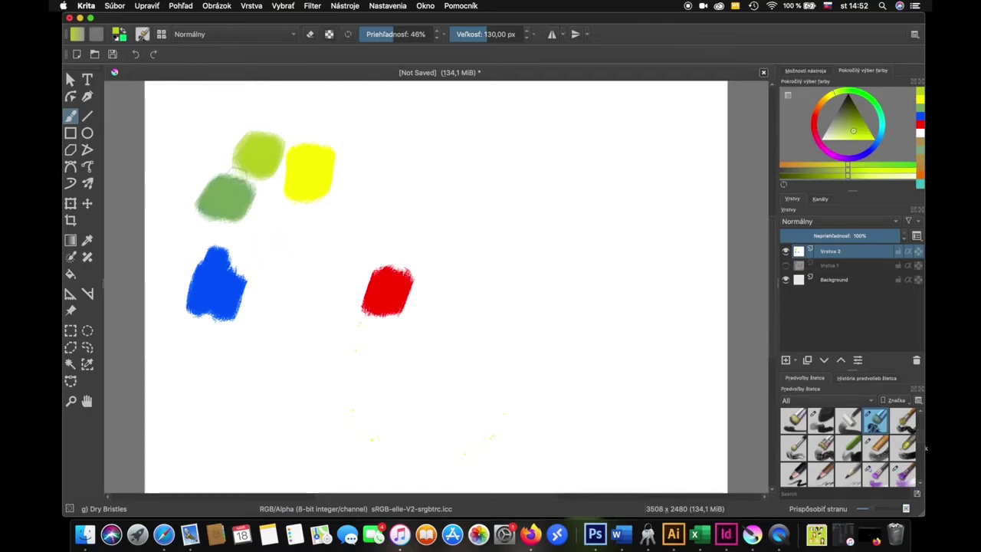
click(388, 31)
drag(389, 30, 435, 32)
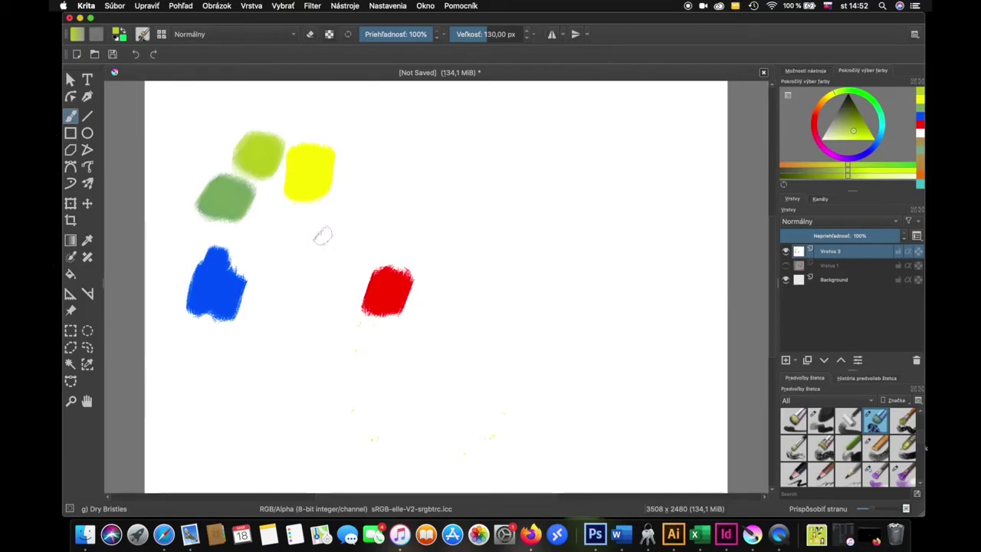
Step: Paint a small yellow dab with red over its lower right, beside the patches
ctrl+click(316, 163)
drag(355, 204, 364, 212)
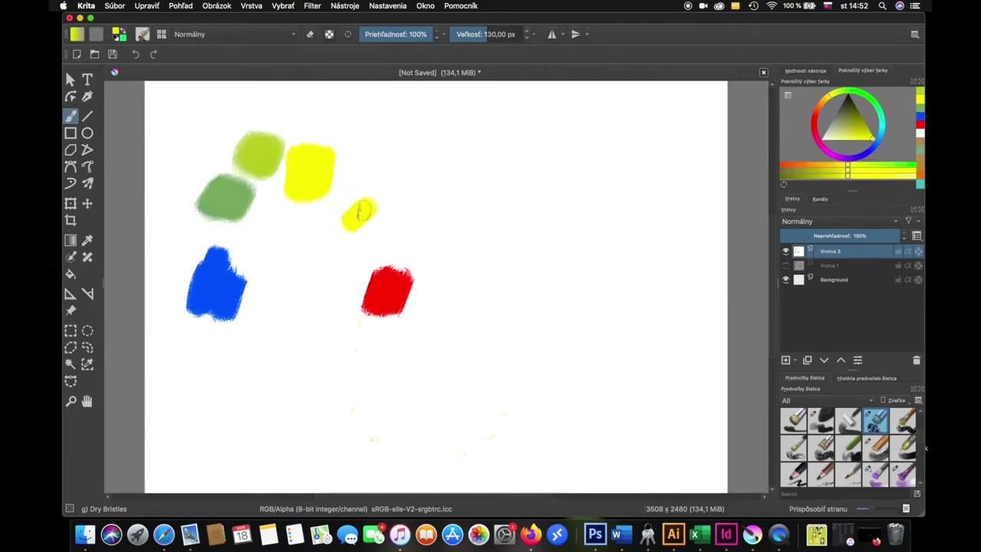
ctrl+click(395, 299)
drag(370, 211, 365, 231)
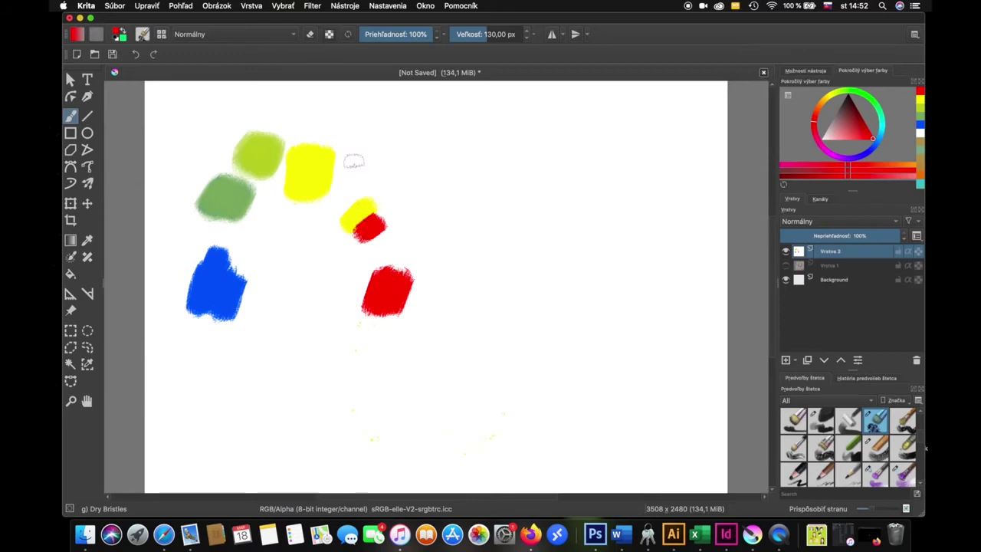
Step: Briefly open the brush settings, then bring up the brush presets list
click(143, 33)
click(161, 33)
click(161, 34)
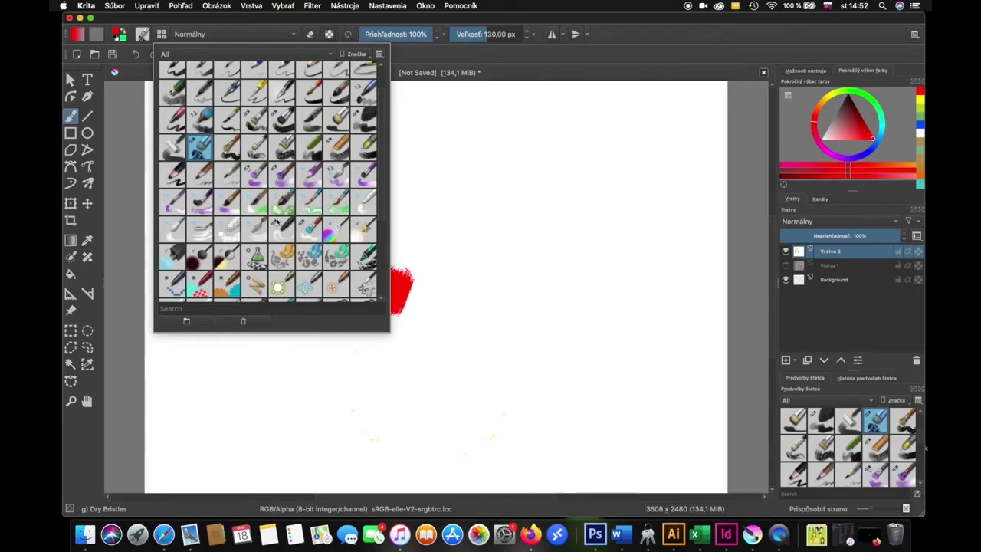
Step: Select the Wet Bristles Rough brush and test a stroke near the top right
click(283, 176)
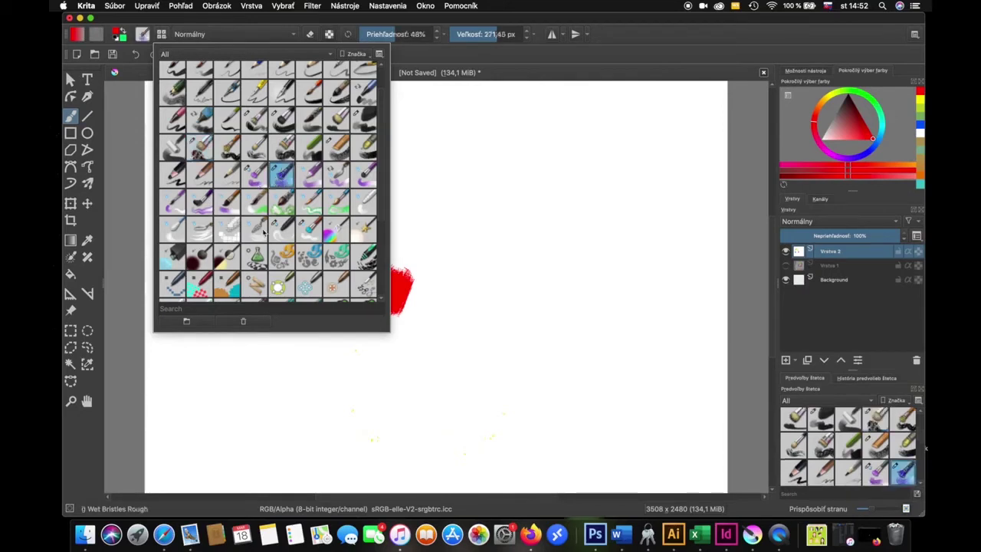
click(272, 21)
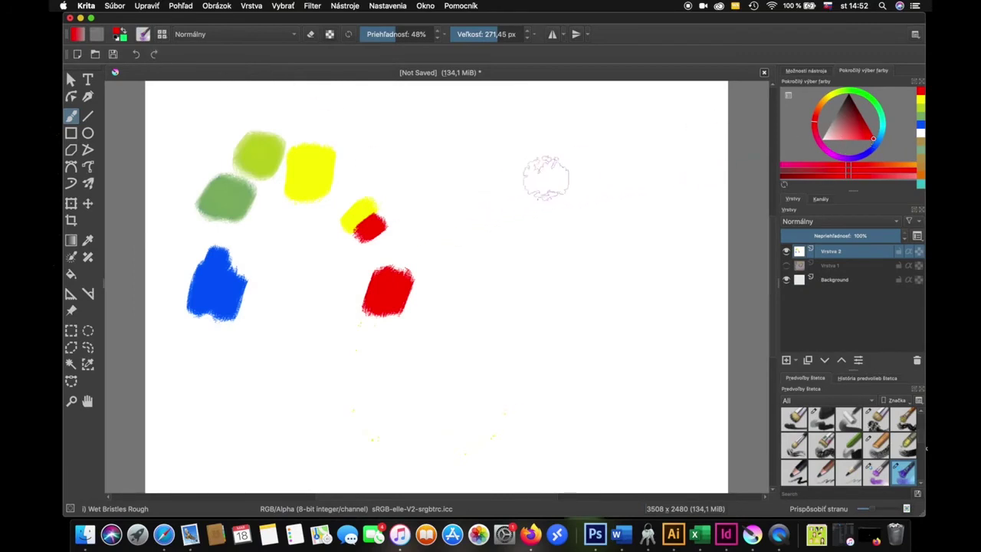
mouse_move(644, 126)
mouse_down()
mouse_move(713, 115)
mouse_move(659, 126)
mouse_up()
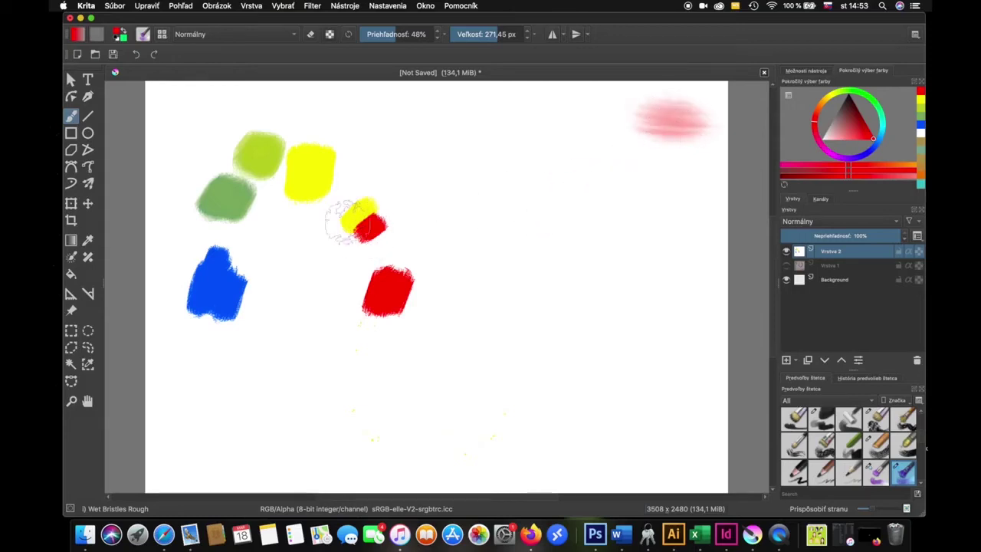
Step: Turn off Color Rate in the brush editor, raise opacity, and shrink the brush to about 55 px
click(143, 35)
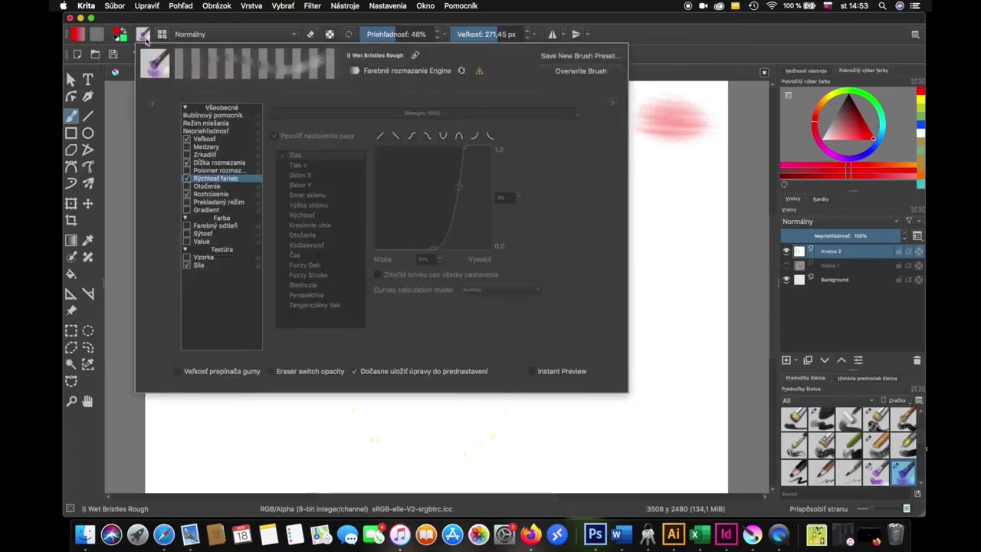
click(186, 179)
click(186, 180)
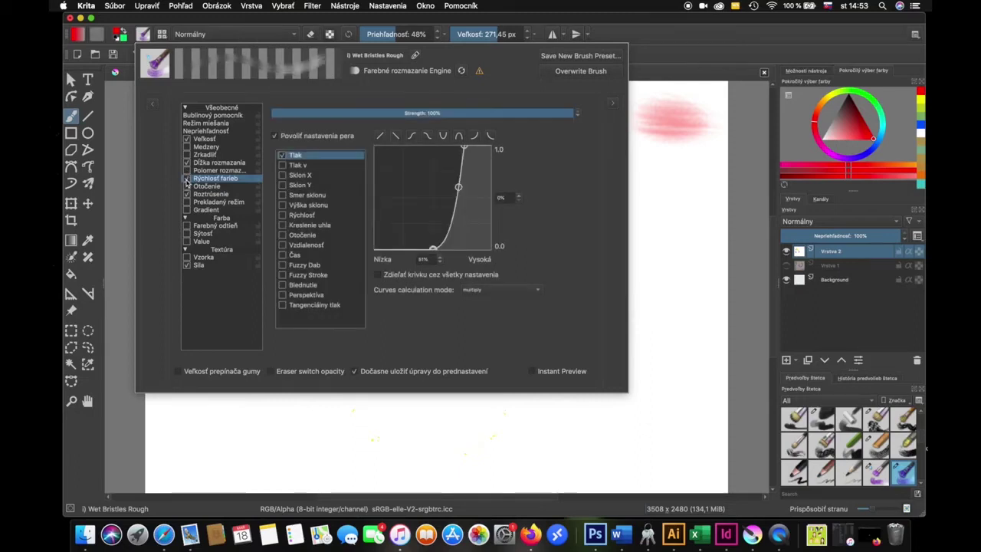
click(186, 179)
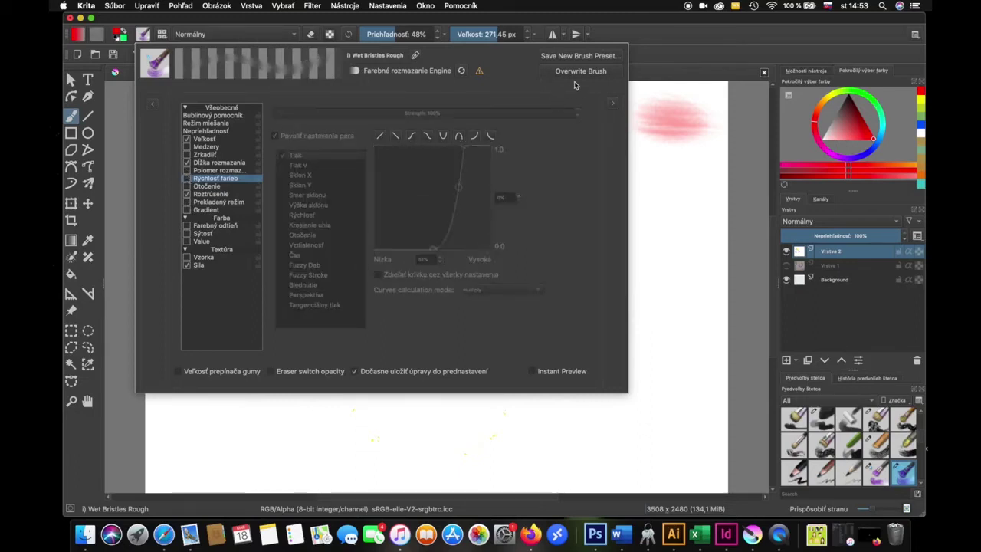
click(632, 40)
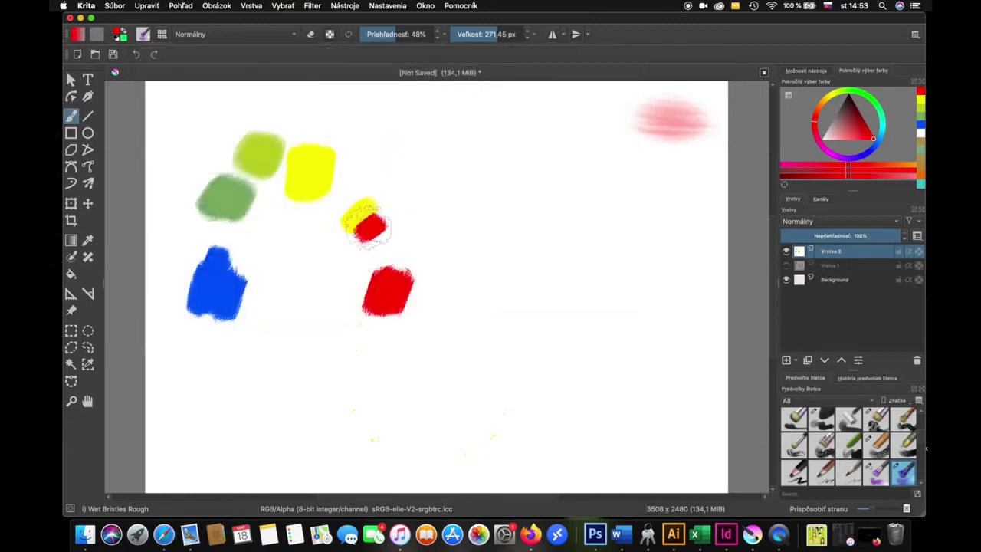
drag(394, 32, 419, 35)
drag(498, 34, 477, 35)
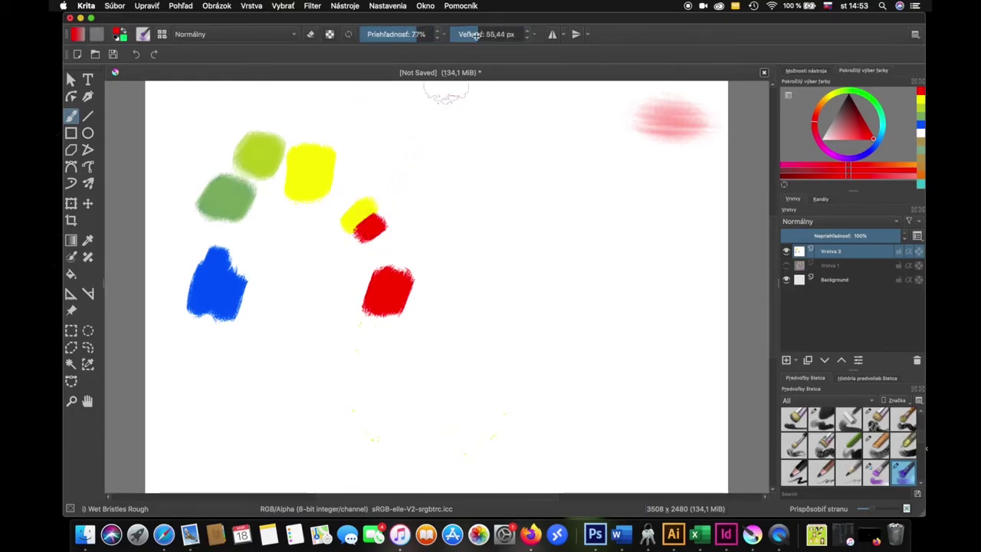
click(71, 400)
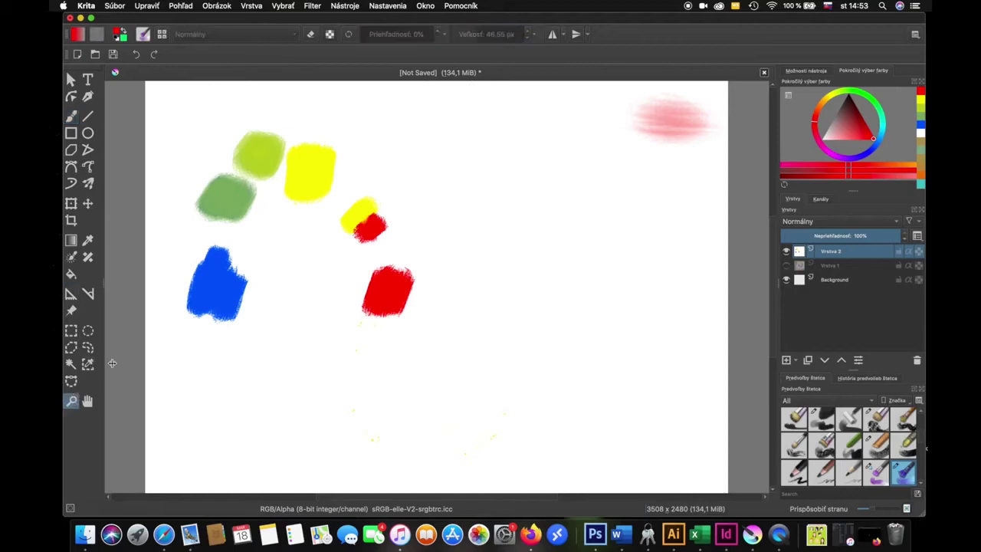
Step: Zoom in and blend the dab's red corner into a smooth yellow-to-orange gradient, then zoom back out
drag(344, 214, 389, 242)
key(b)
mouse_move(418, 184)
mouse_down()
mouse_move(355, 208)
mouse_move(452, 337)
mouse_move(499, 234)
mouse_move(364, 364)
mouse_up()
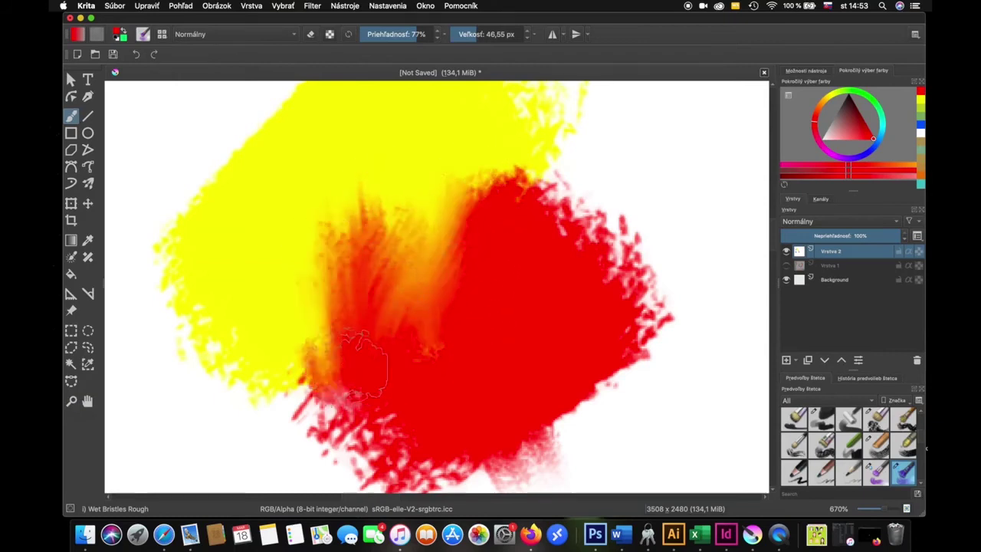
mouse_move(351, 186)
mouse_down()
mouse_move(460, 208)
mouse_move(504, 274)
mouse_move(407, 345)
mouse_move(287, 305)
mouse_move(383, 375)
mouse_move(504, 268)
mouse_move(451, 222)
mouse_move(536, 222)
mouse_move(337, 292)
mouse_move(280, 324)
mouse_move(479, 291)
mouse_move(384, 383)
mouse_move(322, 353)
mouse_move(460, 414)
mouse_move(479, 357)
mouse_move(449, 394)
mouse_move(284, 252)
mouse_move(483, 260)
mouse_move(495, 169)
mouse_move(345, 430)
mouse_move(506, 223)
mouse_move(445, 398)
mouse_move(376, 422)
mouse_move(521, 375)
mouse_move(568, 261)
mouse_move(460, 138)
mouse_move(494, 391)
mouse_move(522, 230)
mouse_move(460, 143)
mouse_move(421, 148)
mouse_move(312, 228)
mouse_move(552, 329)
mouse_move(430, 219)
mouse_move(407, 406)
mouse_move(230, 261)
mouse_up()
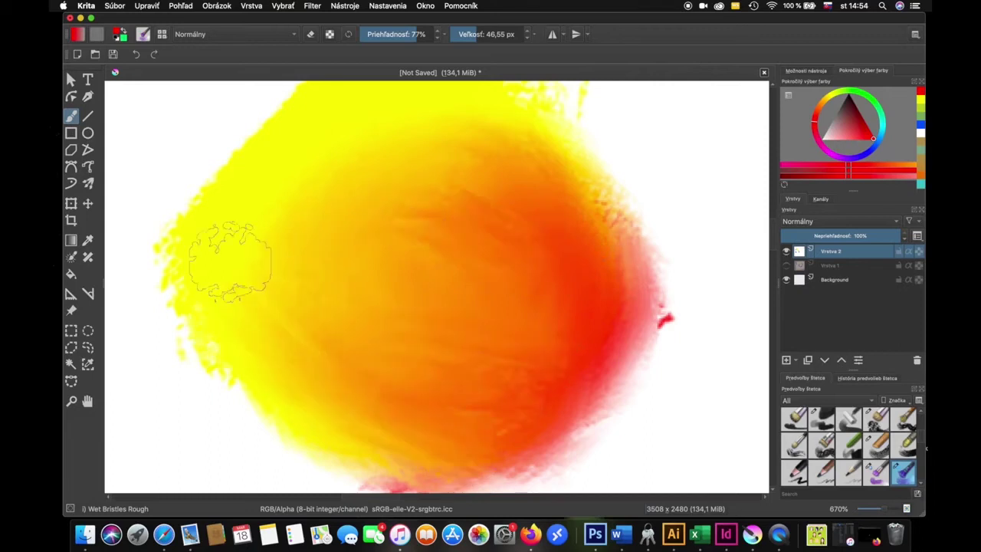
mouse_move(479, 161)
mouse_down()
mouse_move(391, 199)
mouse_move(285, 277)
mouse_move(280, 368)
mouse_move(406, 460)
mouse_up()
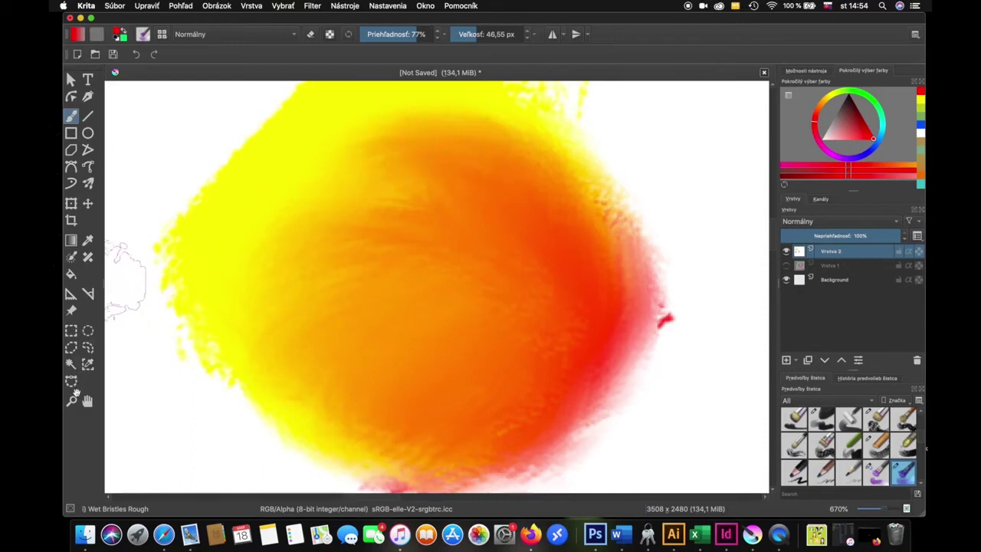
drag(867, 513, 860, 508)
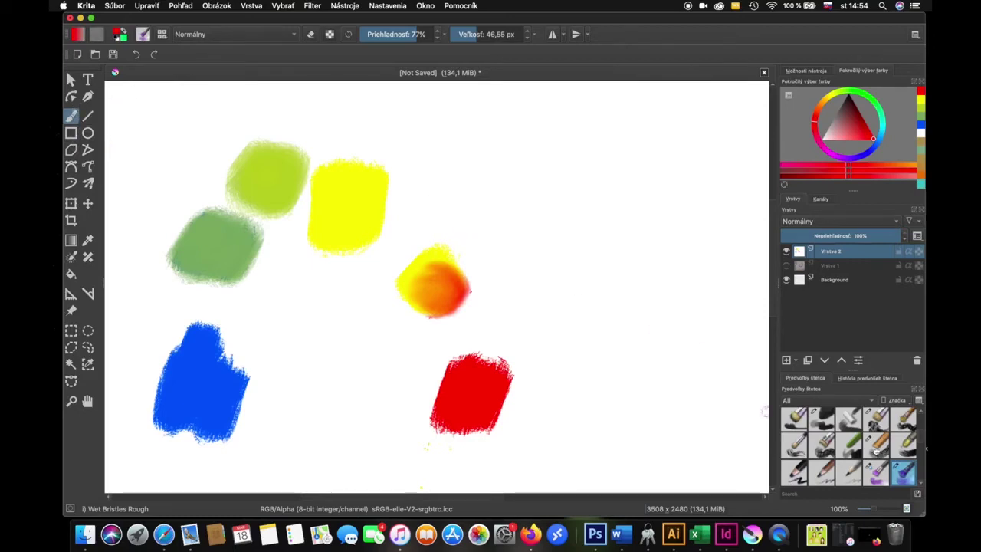
Step: Switch to the Dry Bristles Eroded brush preset
scroll(917, 452, down, 1)
scroll(918, 452, down, 1)
scroll(918, 452, down, 2)
scroll(918, 452, down, 1)
click(162, 33)
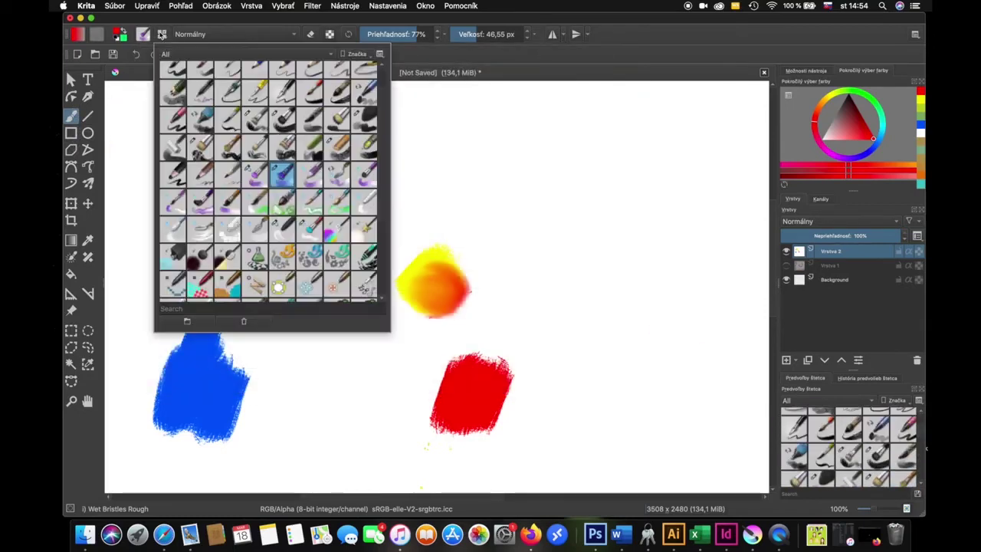
click(227, 150)
key(Escape)
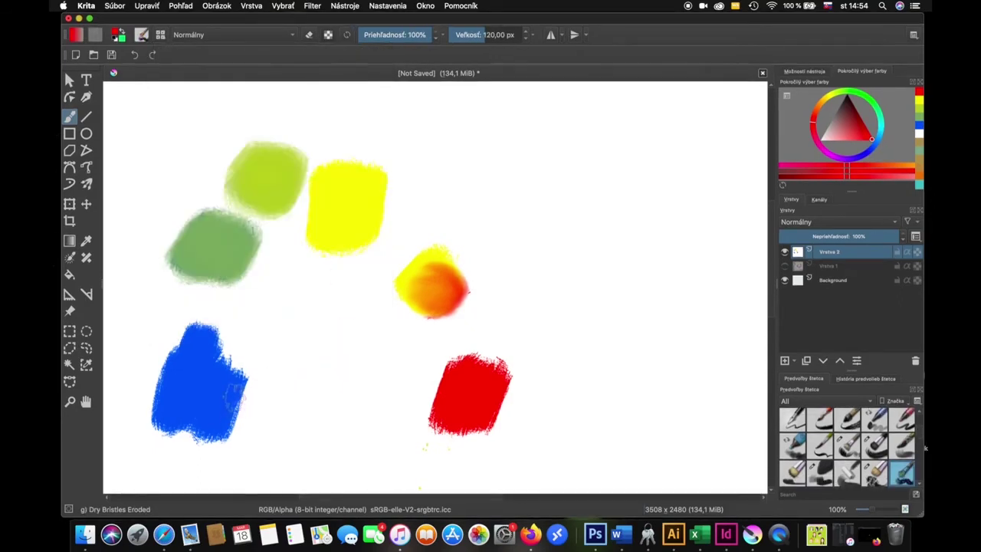
Step: Sample blue and paint a new blue patch near the bottom, then pick up red from the red patch
ctrl+click(229, 433)
mouse_move(303, 441)
mouse_down()
mouse_move(291, 460)
mouse_move(314, 471)
mouse_move(338, 463)
mouse_up()
ctrl+click(471, 402)
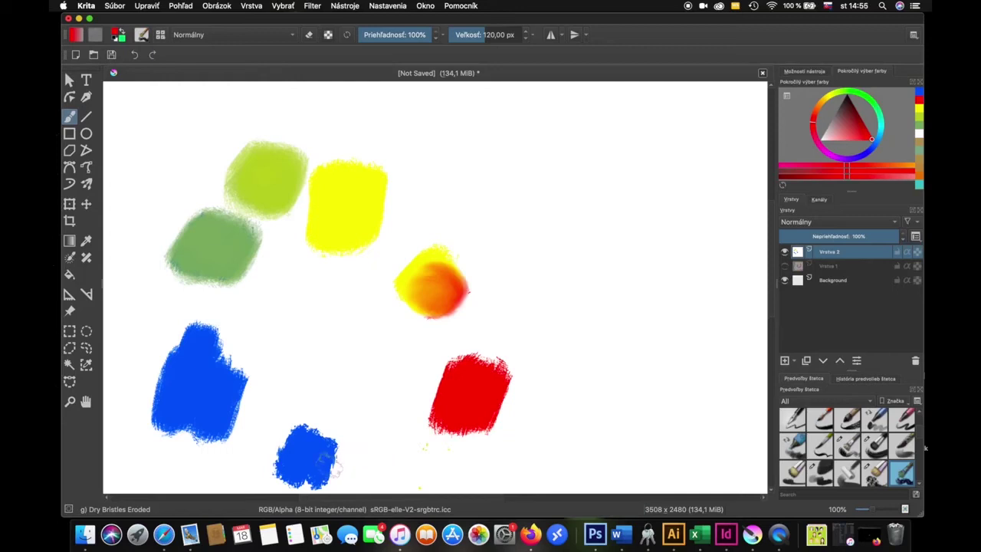
click(160, 36)
drag(379, 92, 382, 178)
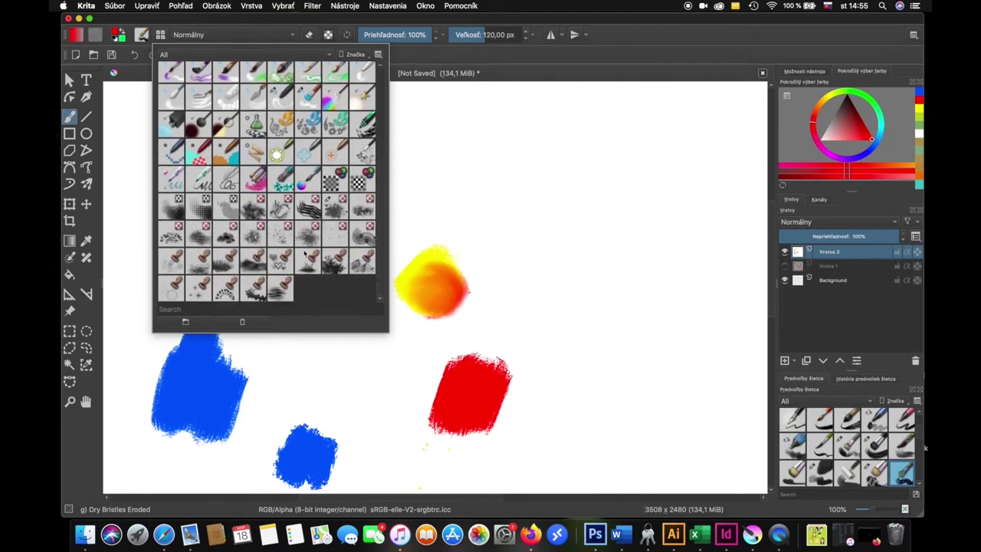
Step: With Texture Noise then Texture Reptile at about 55% opacity, paint red over the bottom blue patch into mottled purple
click(336, 216)
drag(326, 472, 310, 460)
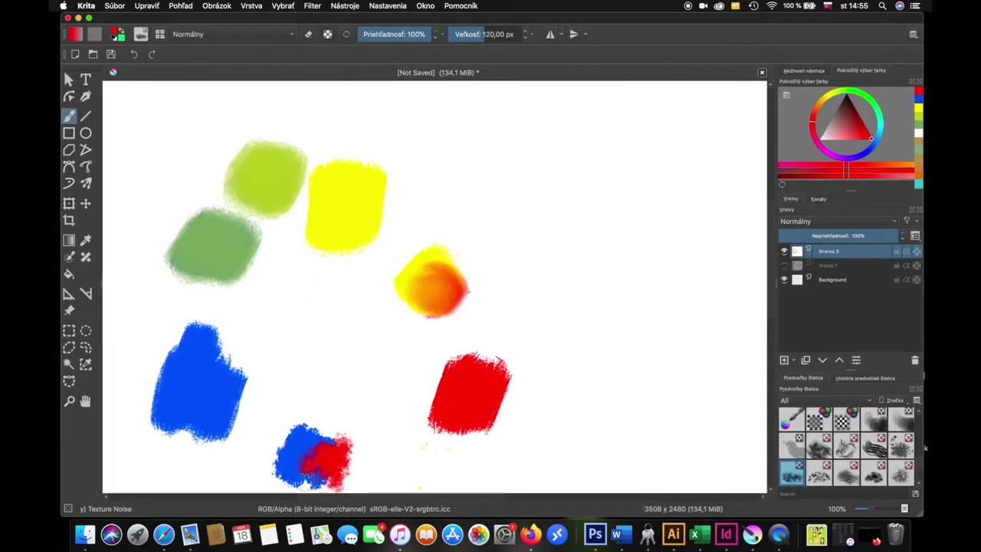
click(423, 34)
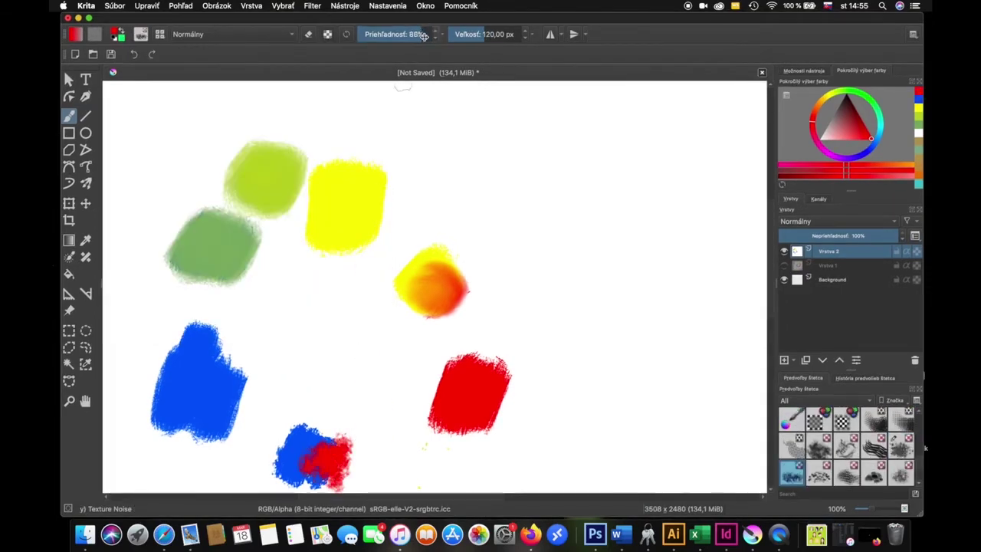
drag(330, 443, 306, 449)
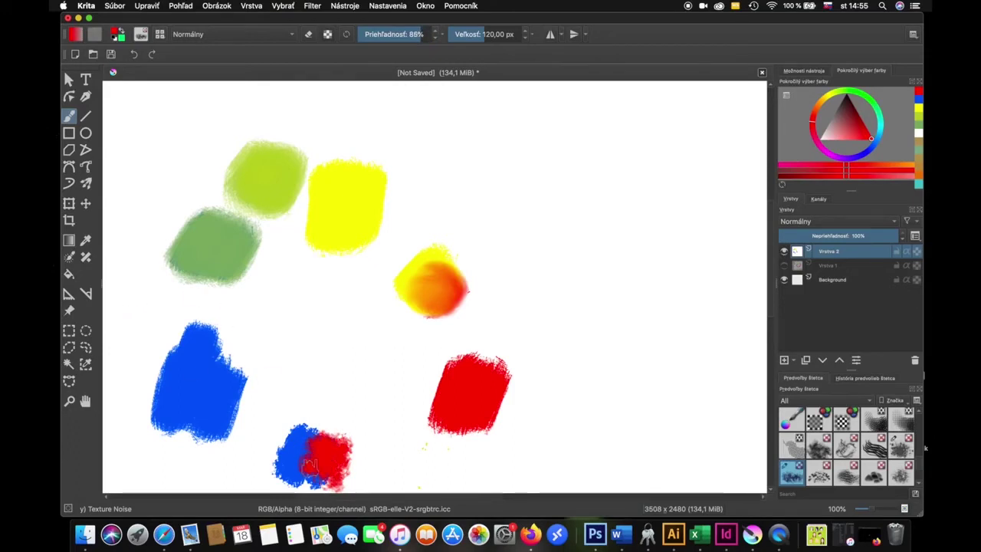
key(i)
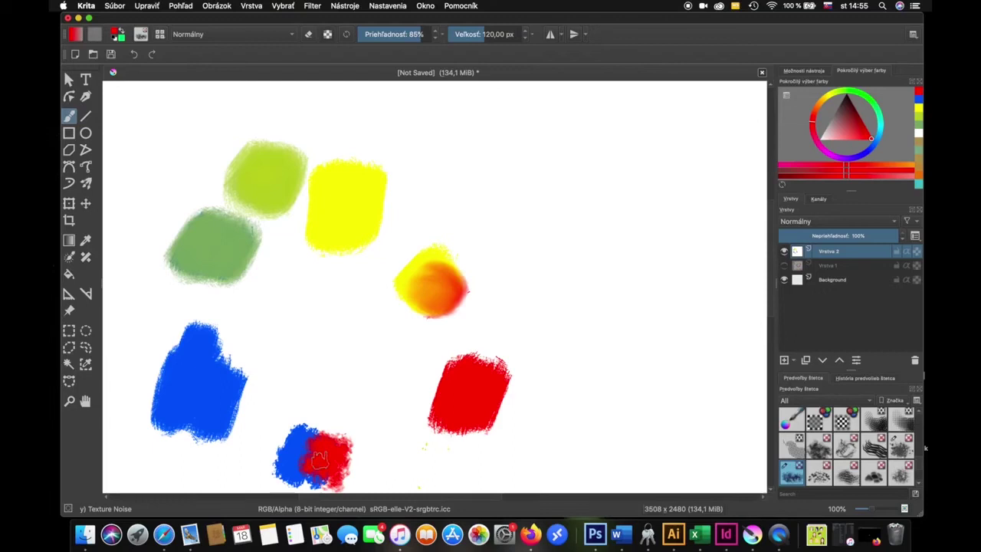
key(slash)
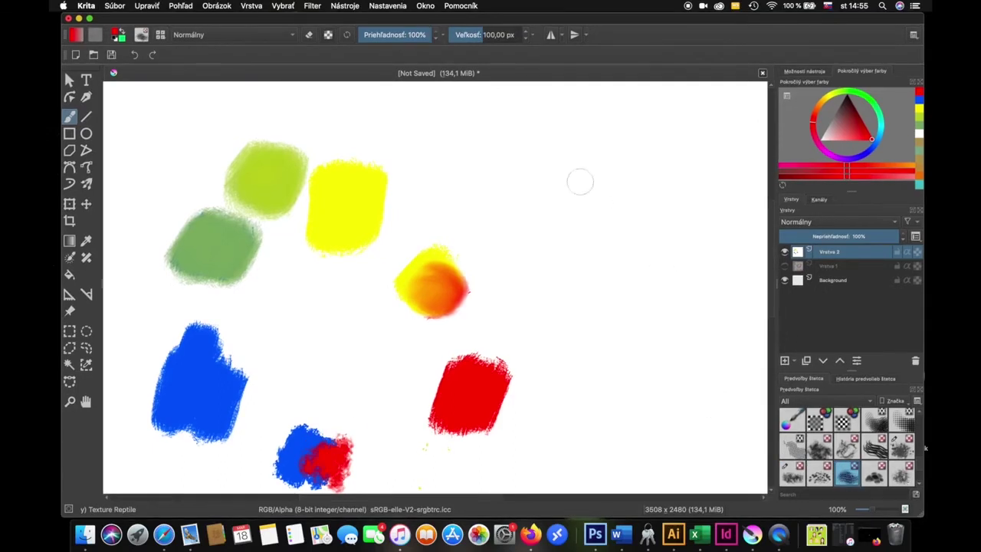
click(410, 34)
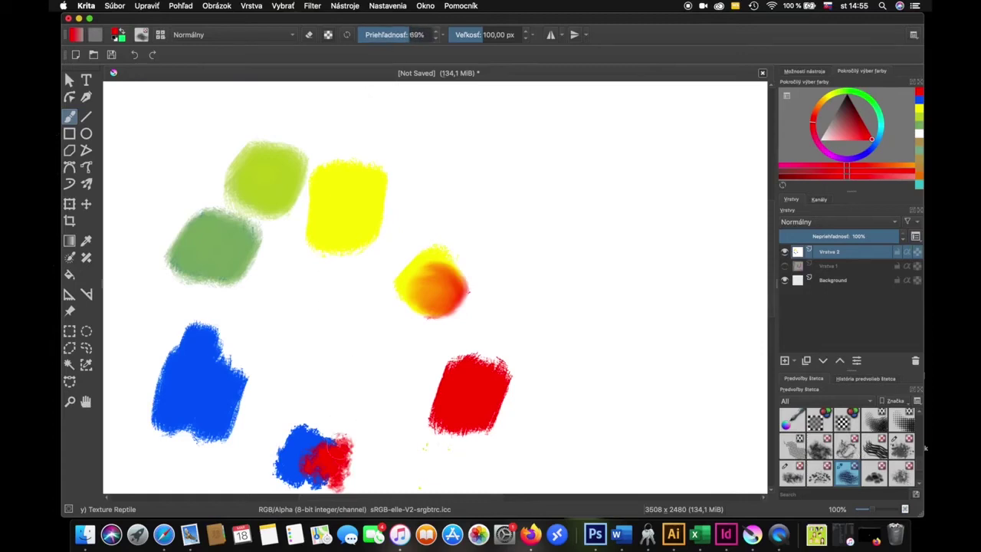
key(i)
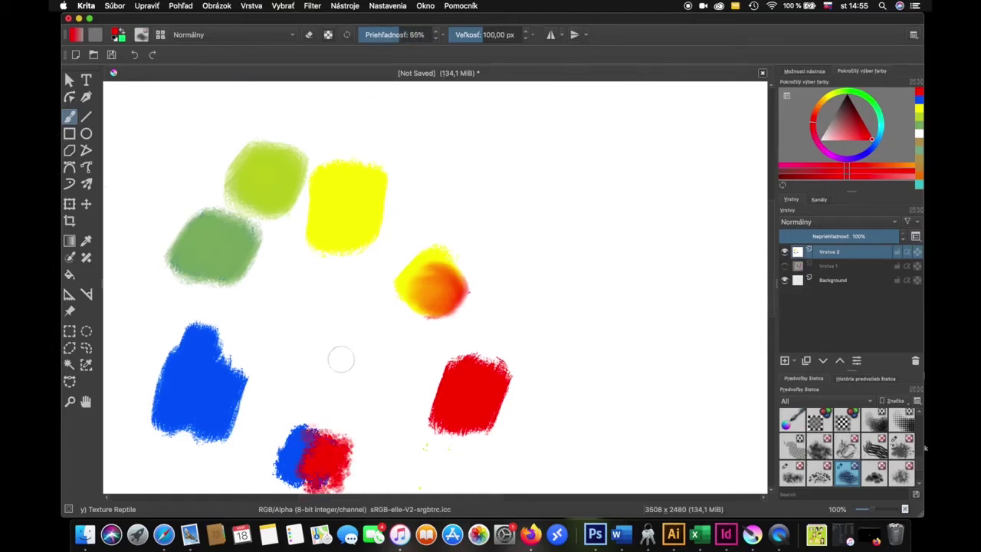
mouse_move(340, 377)
mouse_down()
mouse_move(320, 423)
mouse_move(325, 447)
mouse_move(294, 435)
mouse_move(283, 452)
mouse_move(303, 460)
mouse_move(343, 437)
mouse_move(318, 467)
mouse_move(322, 479)
mouse_move(318, 448)
mouse_move(297, 469)
mouse_move(353, 475)
mouse_up()
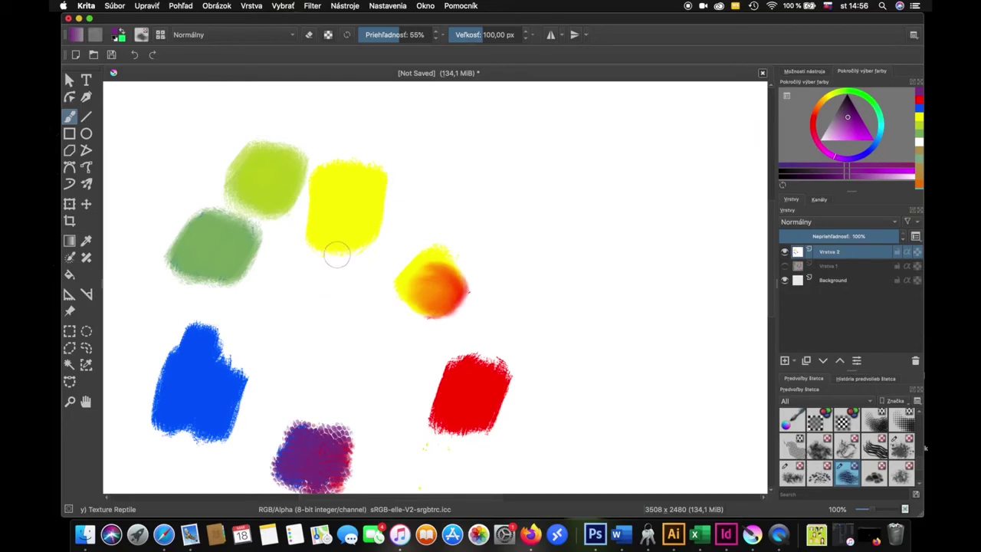
Step: With Pencil-2, draw arrows linking the yellow–purple, blue–orange and green–red patches
key(/)
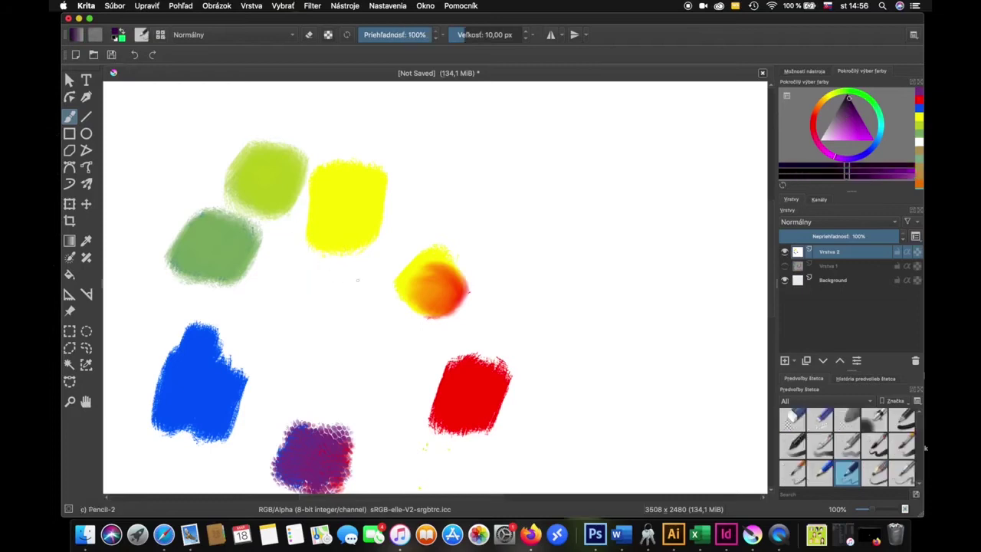
drag(339, 257, 333, 397)
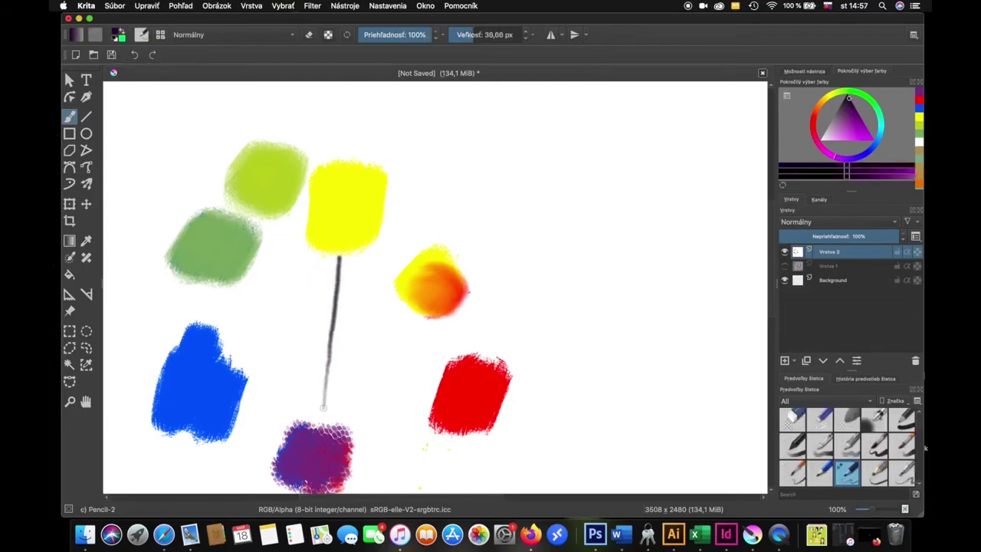
drag(335, 262, 347, 286)
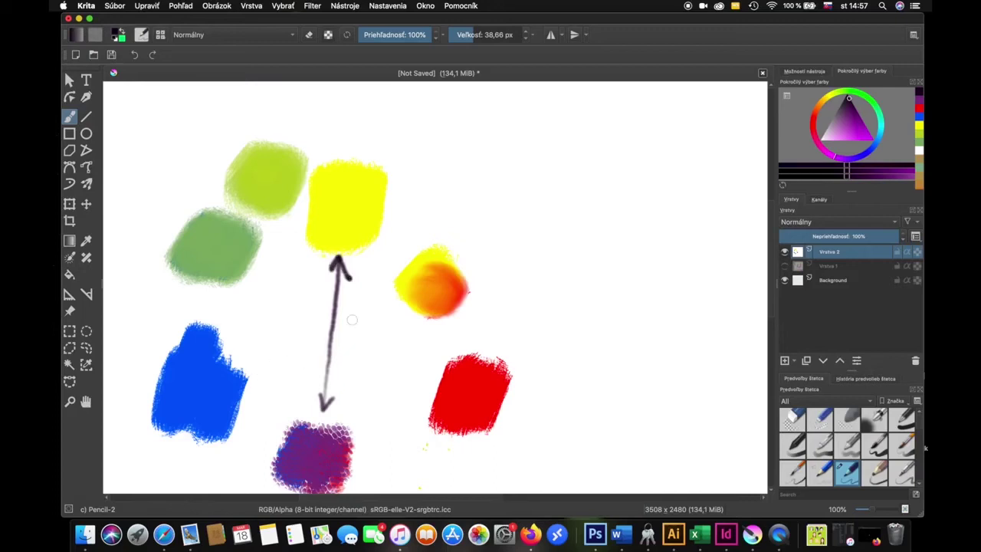
mouse_move(238, 369)
mouse_down()
mouse_move(414, 301)
mouse_move(409, 312)
mouse_up()
drag(259, 354, 240, 375)
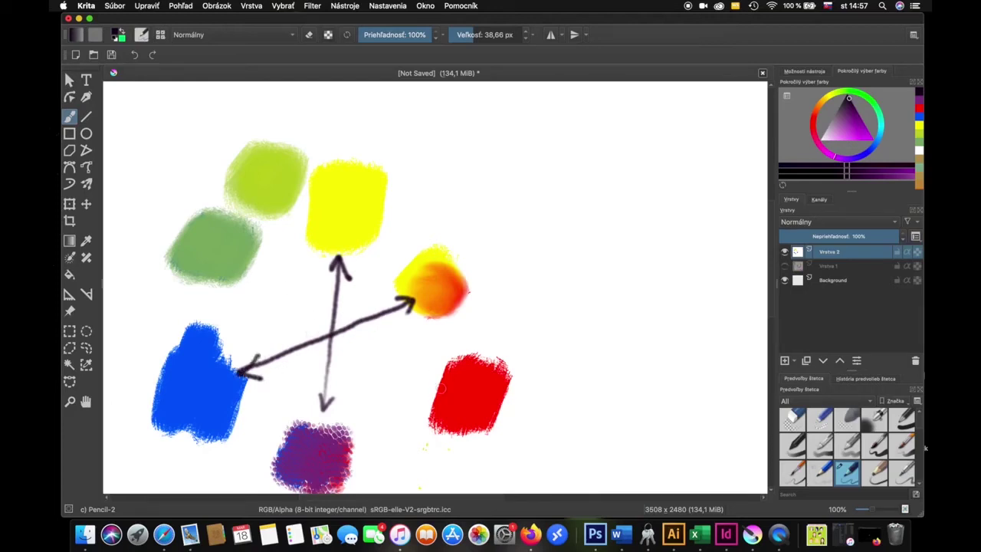
drag(248, 266, 437, 399)
drag(437, 398, 414, 397)
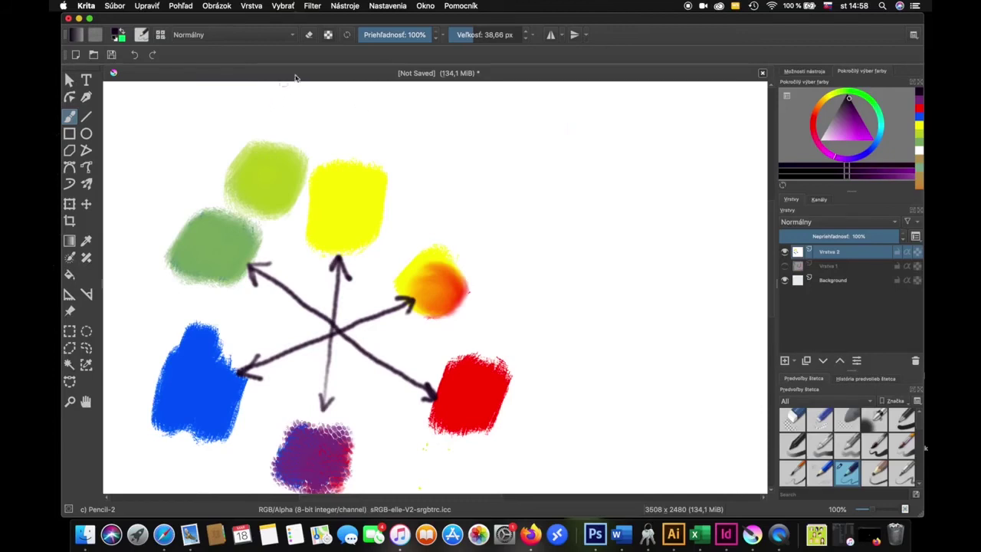
Step: Open the Artistic Color Selector docker and float it over the canvas
click(397, 8)
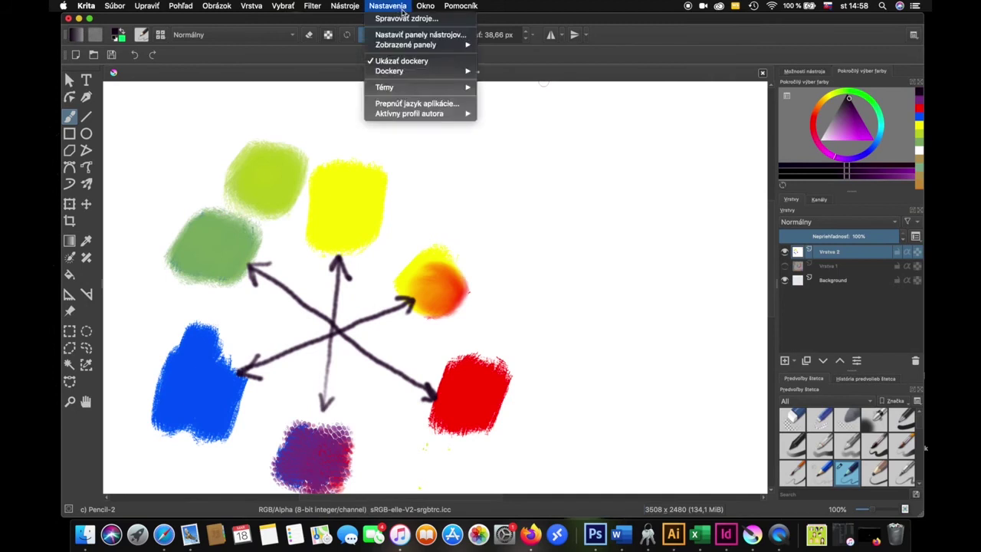
mouse_move(389, 70)
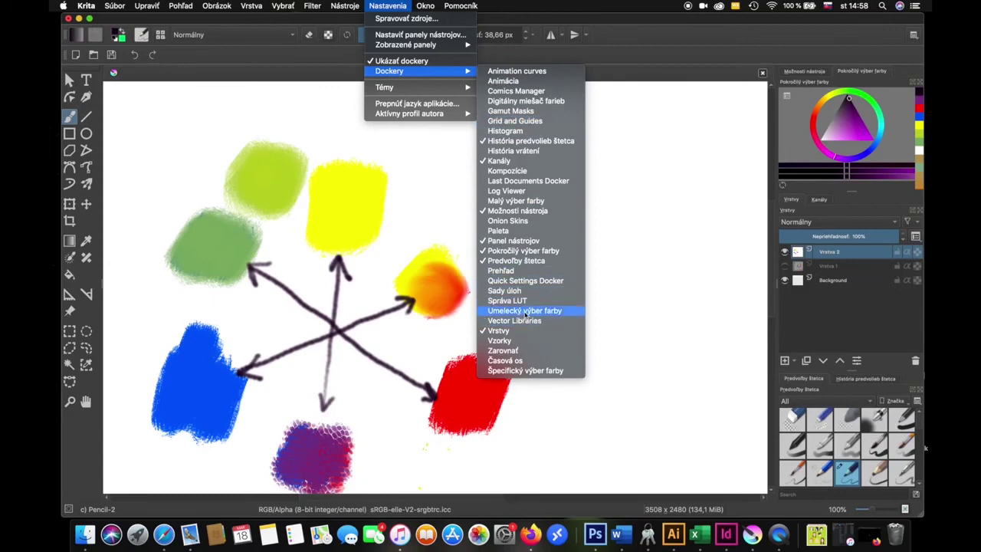
click(526, 311)
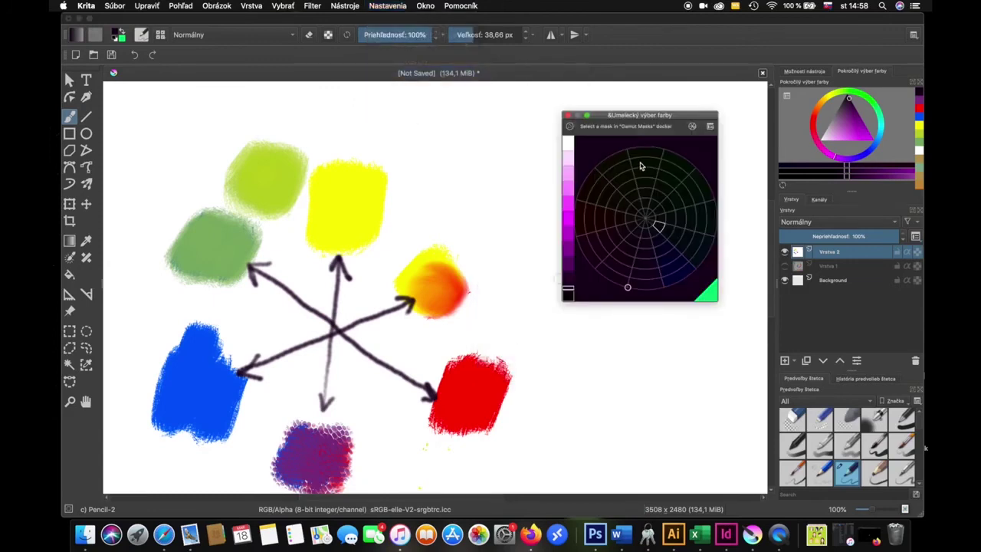
mouse_move(640, 121)
mouse_down()
mouse_move(607, 274)
mouse_move(846, 253)
mouse_move(668, 96)
mouse_up()
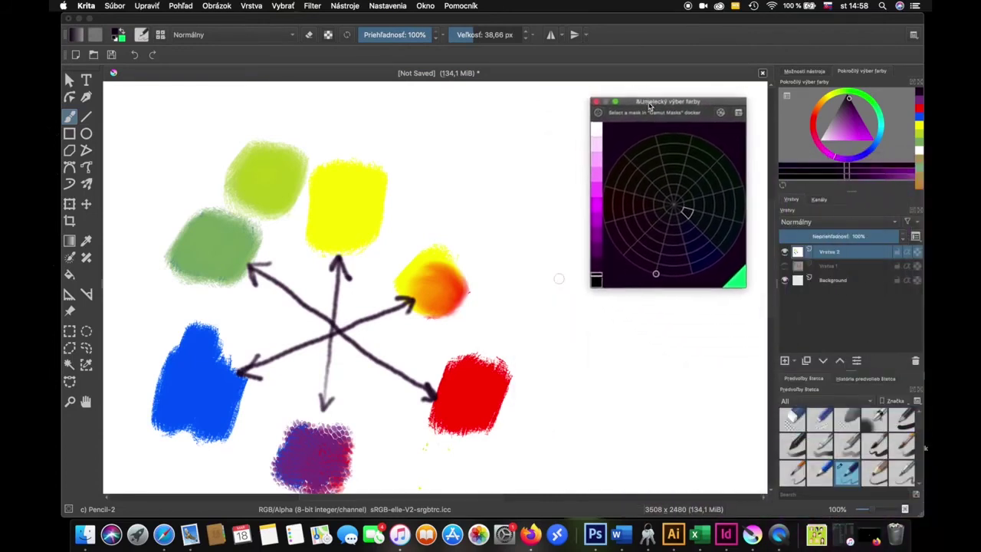
Step: Vary the selector's lightness levels and pick a pink-magenta as the painting colour
click(600, 220)
click(605, 204)
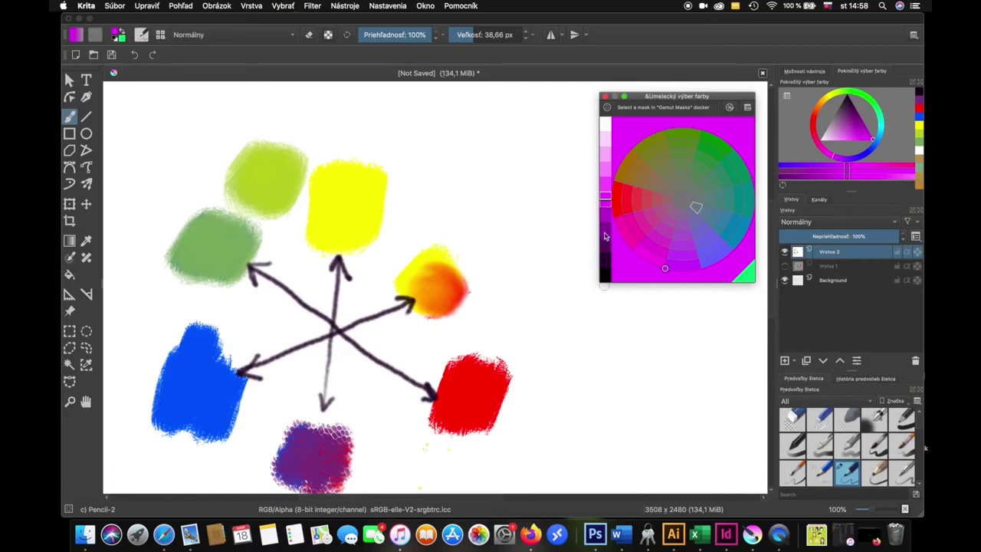
mouse_move(606, 239)
mouse_down()
mouse_move(606, 278)
mouse_move(606, 125)
mouse_move(604, 245)
mouse_up()
click(606, 128)
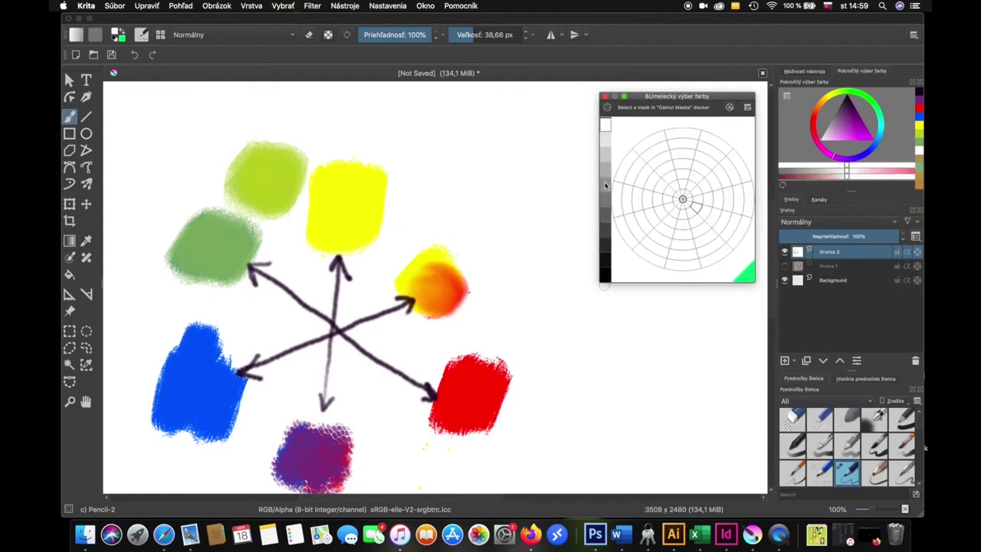
click(606, 198)
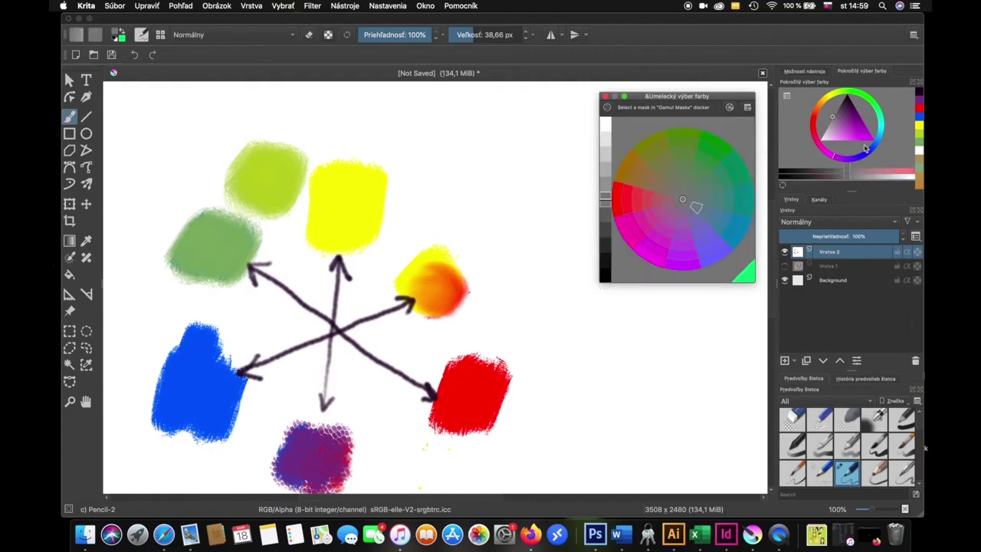
click(668, 267)
click(606, 174)
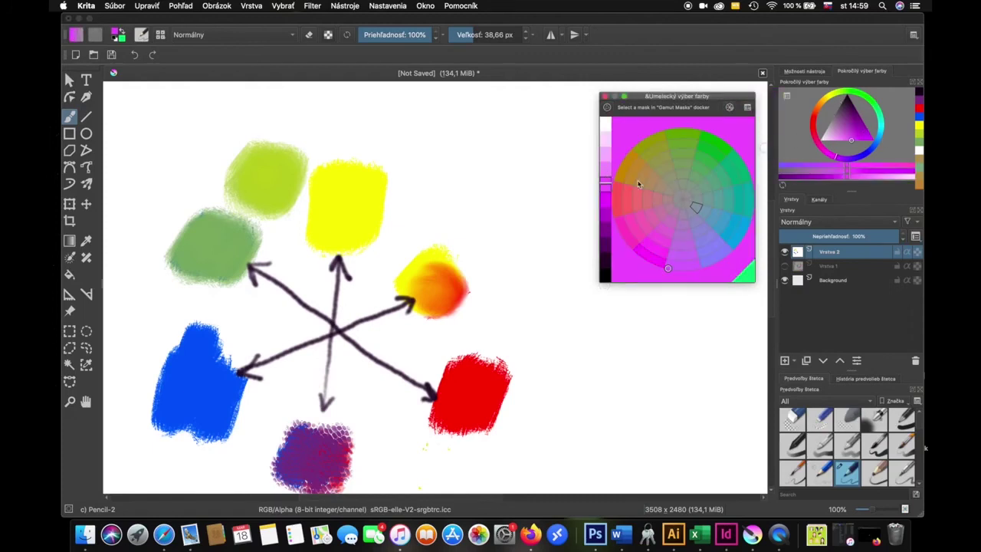
Step: With the Dry Bristles brush, paint progressively deeper pink patches down the top-right column
click(651, 217)
key(slash)
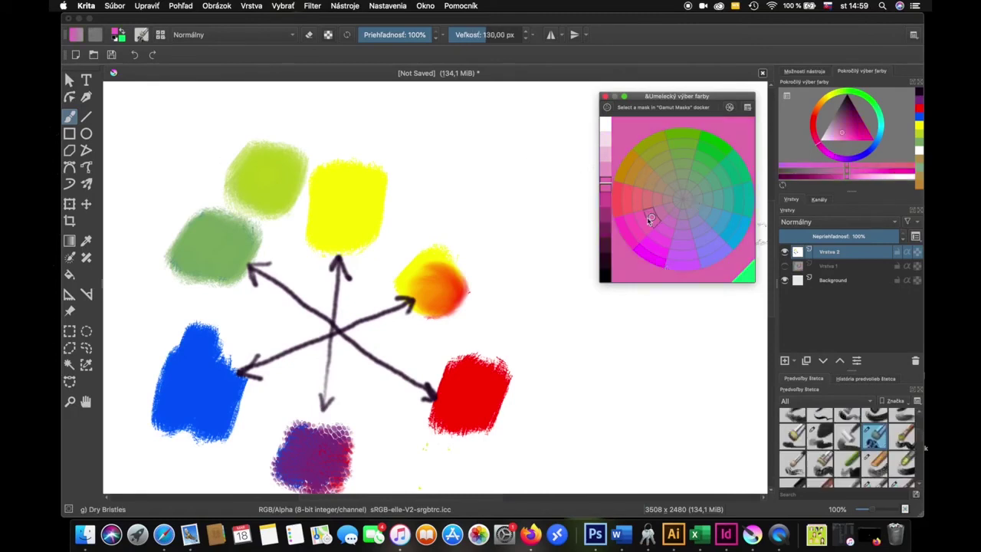
mouse_move(490, 122)
mouse_down()
mouse_move(529, 154)
mouse_move(546, 193)
mouse_move(540, 234)
mouse_up()
click(643, 223)
click(631, 229)
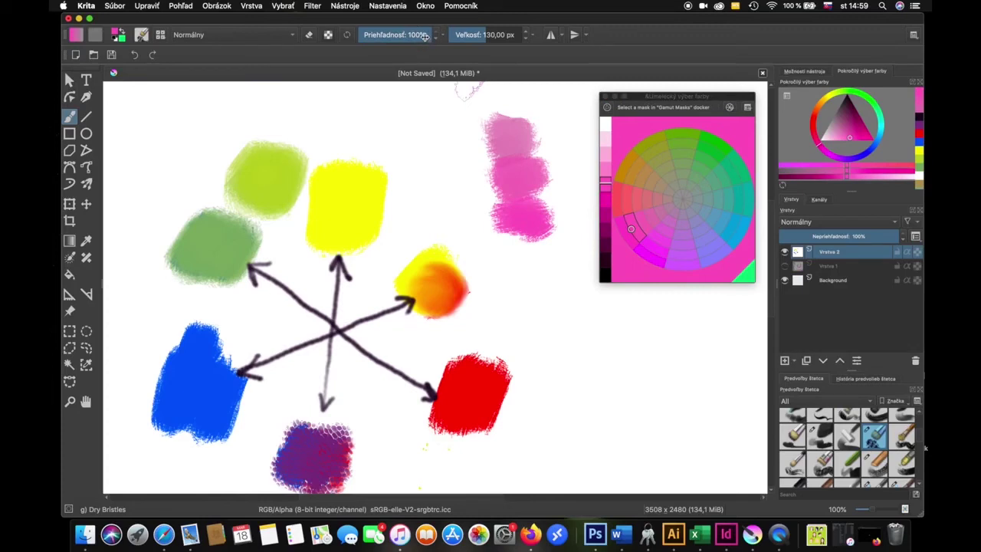
click(606, 199)
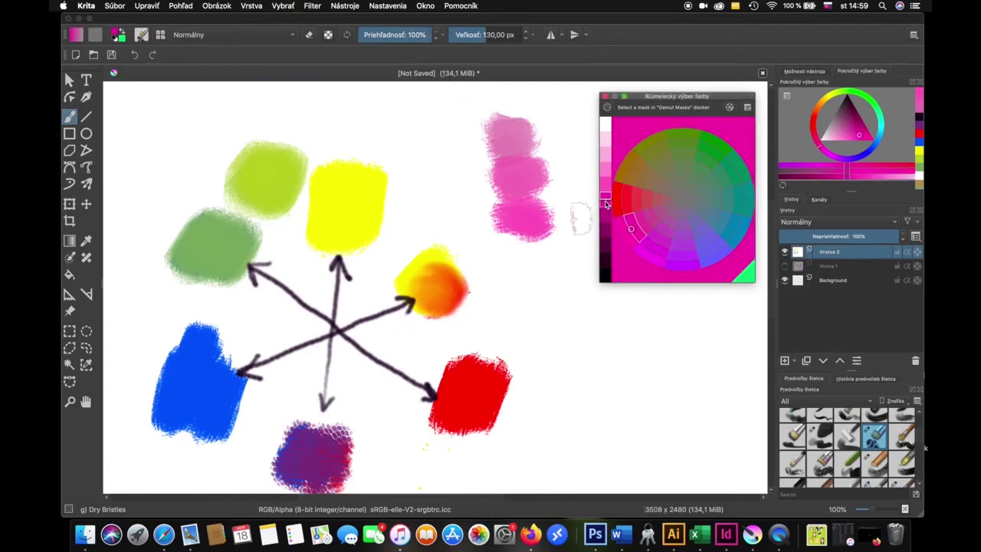
mouse_move(558, 262)
mouse_down()
mouse_move(529, 253)
mouse_move(531, 290)
mouse_up()
Step: Extend the column with dark magenta and dark plum blobs, and nudge the selector aside
click(621, 234)
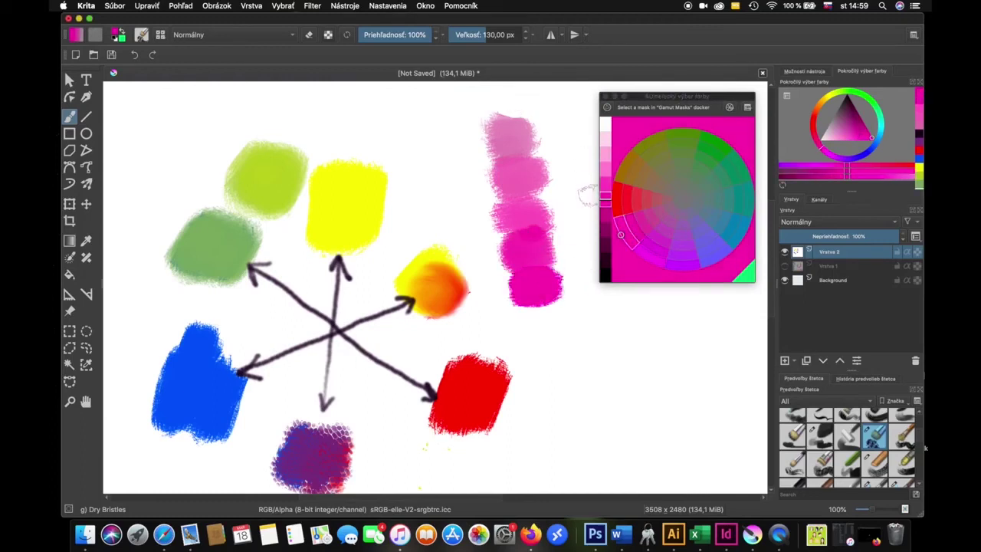
click(606, 212)
drag(558, 301, 534, 316)
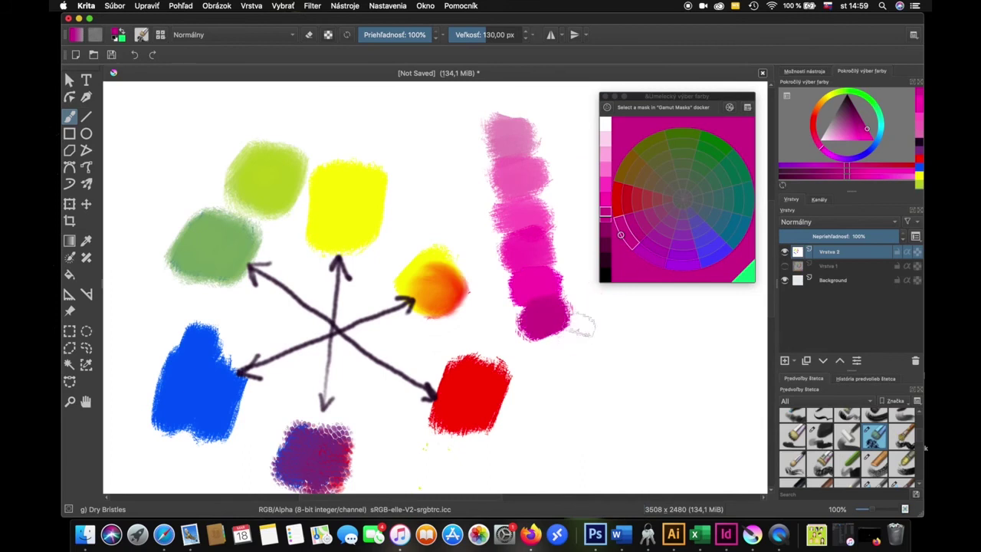
click(605, 228)
drag(575, 331, 546, 354)
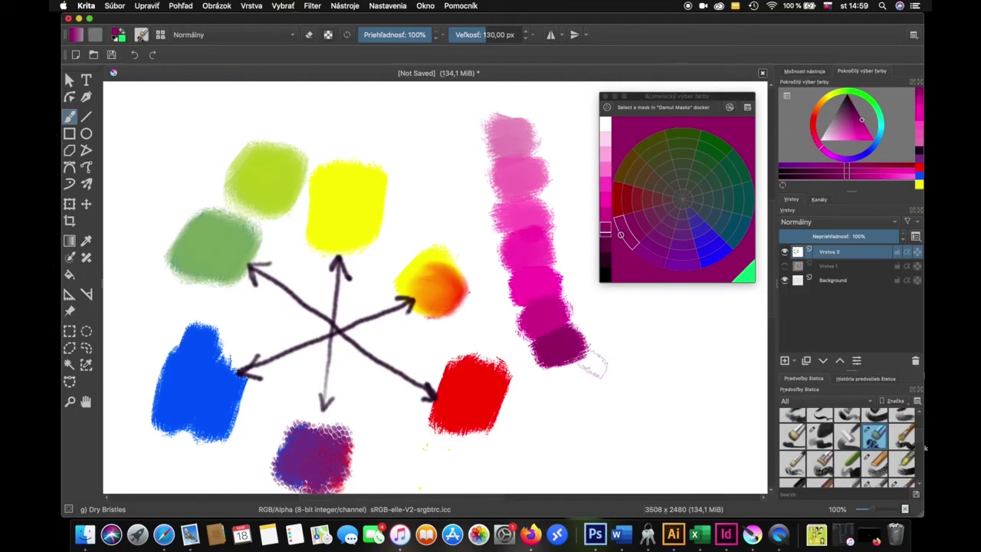
drag(723, 92, 714, 124)
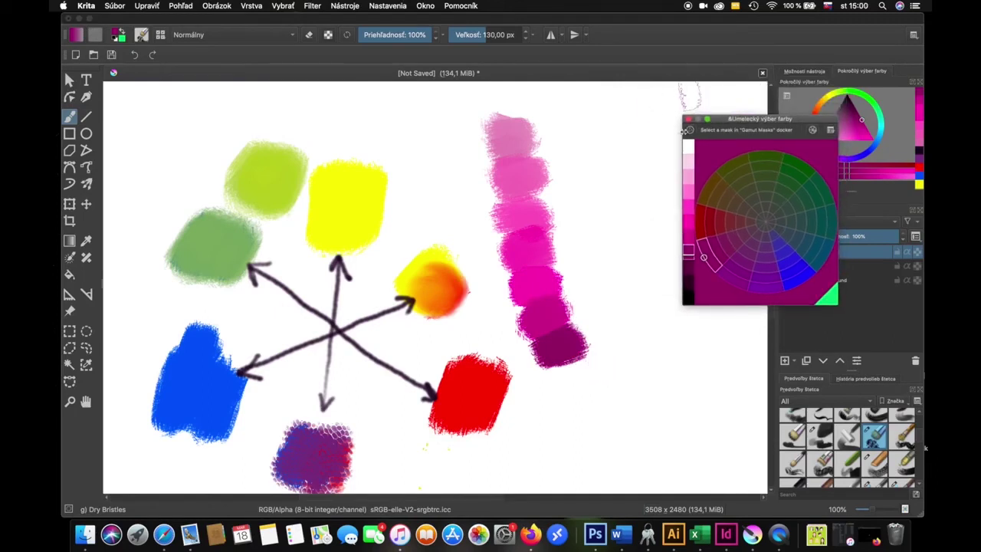
Step: Close the Artistic Color Selector and switch to the Color Sampler tool
click(690, 121)
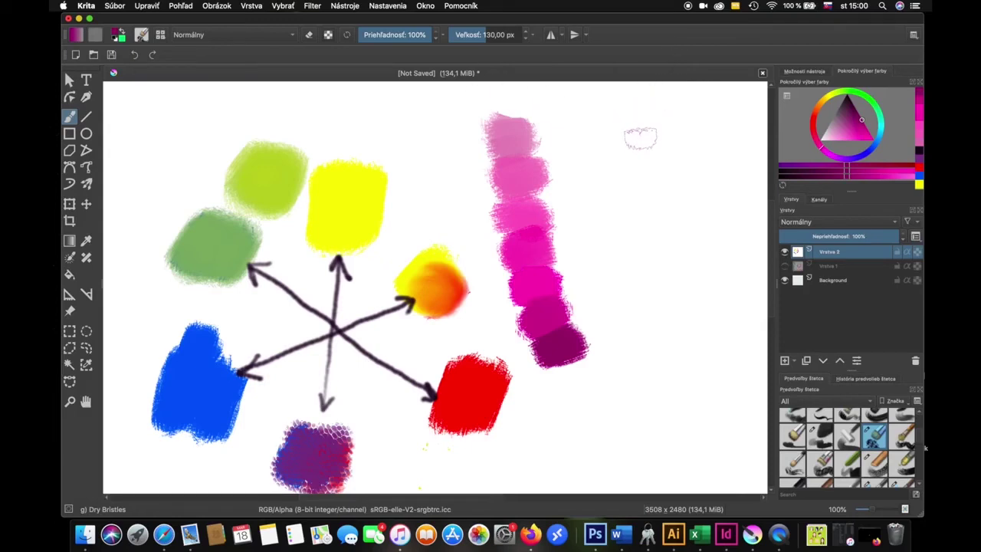
click(86, 241)
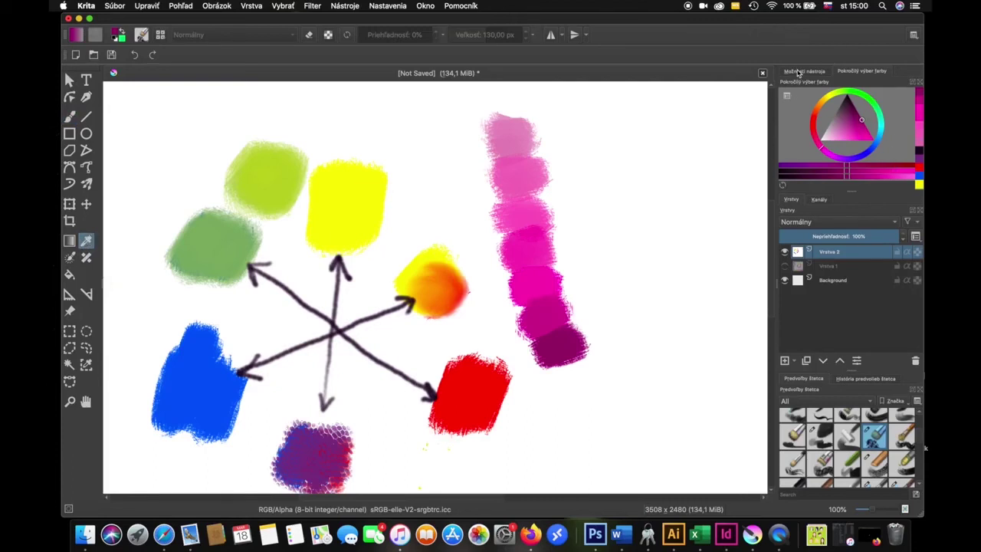
click(396, 7)
mouse_move(390, 70)
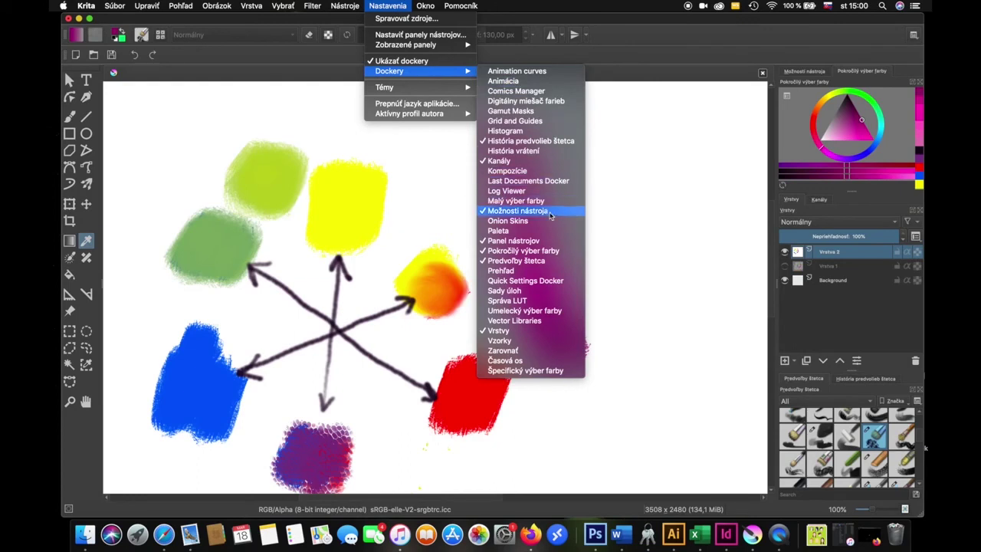
click(550, 217)
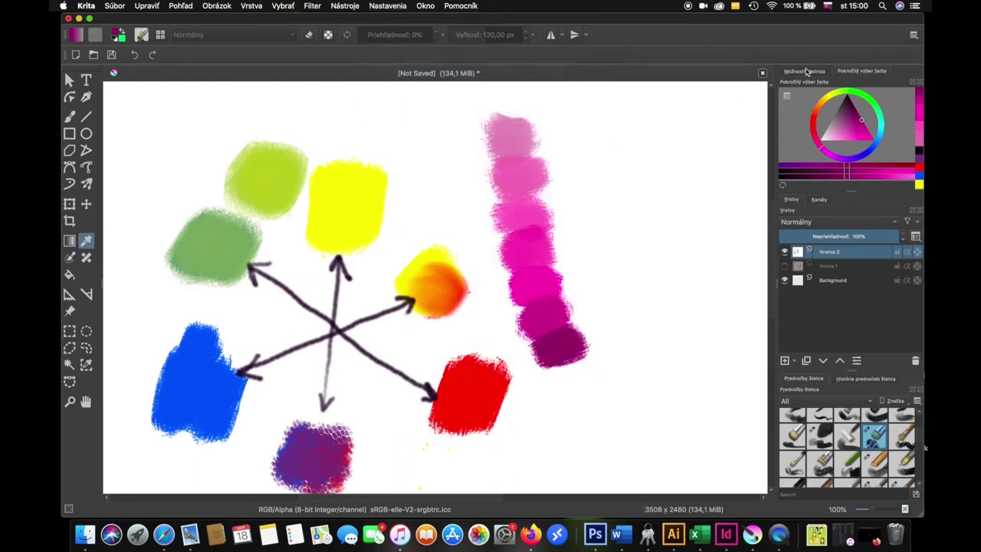
Step: Set the Color Sampler's Blend option to 50% in Tool Options
click(805, 74)
click(849, 74)
click(812, 73)
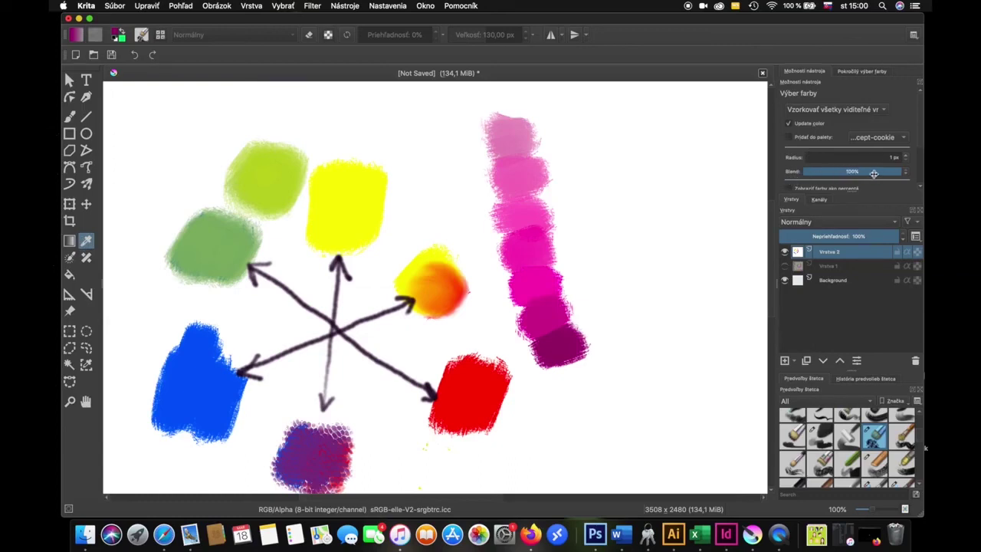
drag(859, 171, 855, 171)
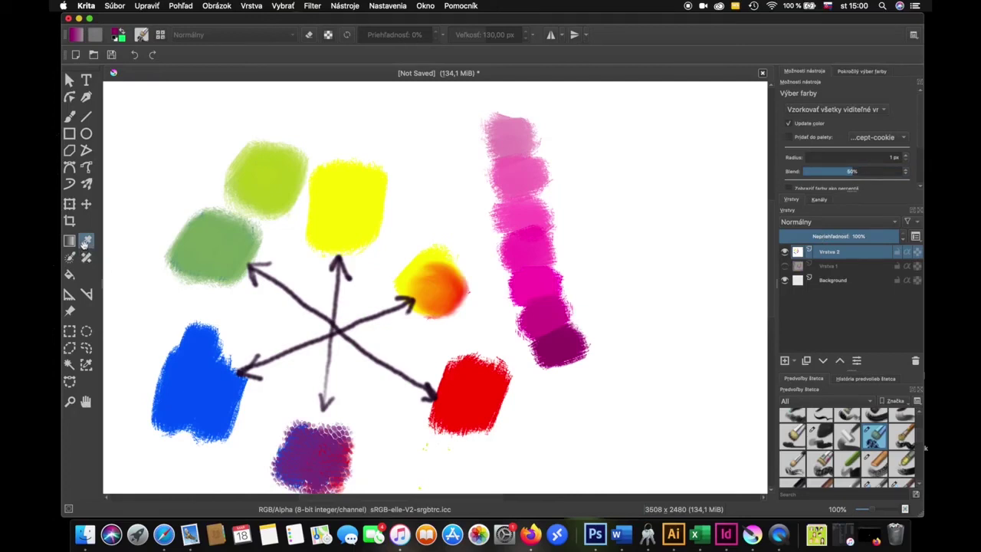
Step: Paint a dark blue swatch at the top right with the brush
key(b)
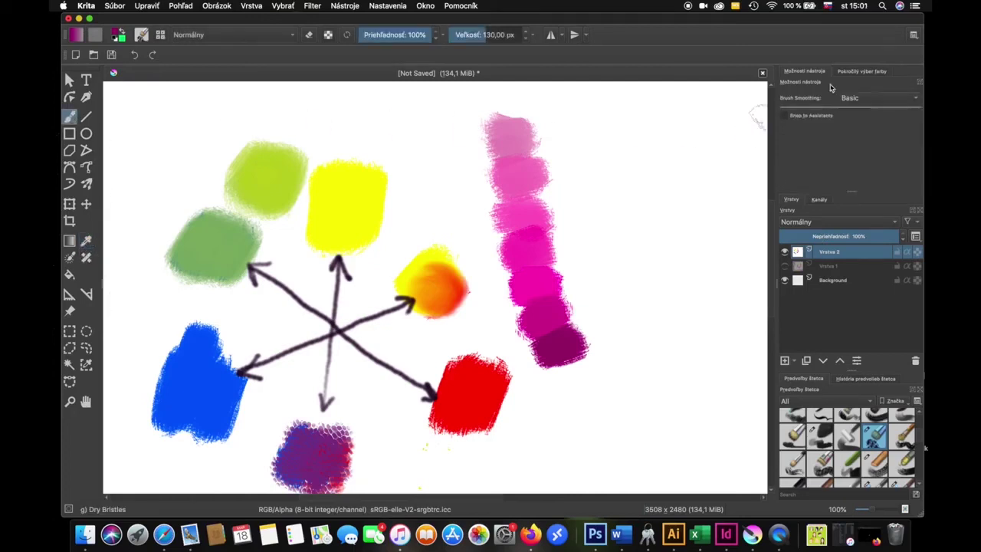
click(860, 71)
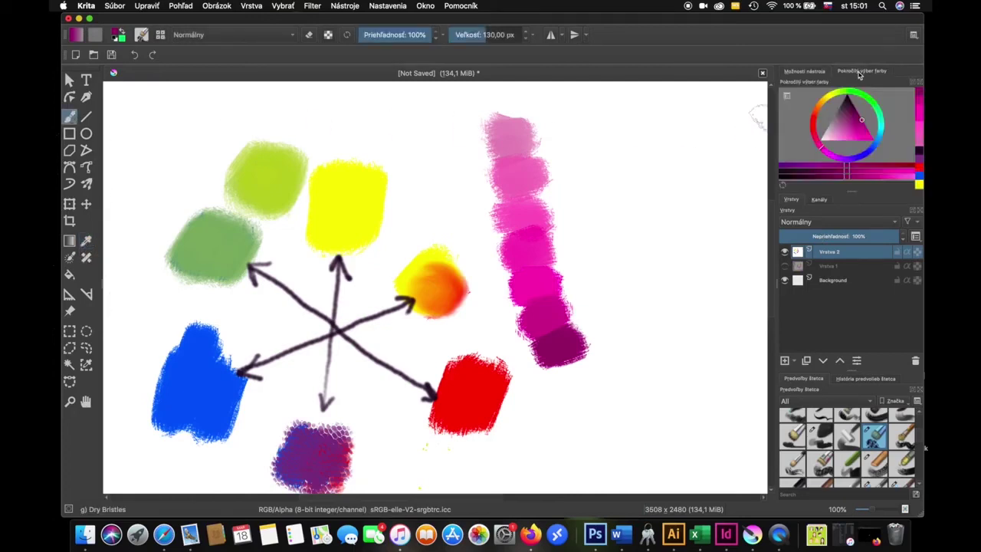
click(874, 153)
drag(644, 132, 679, 129)
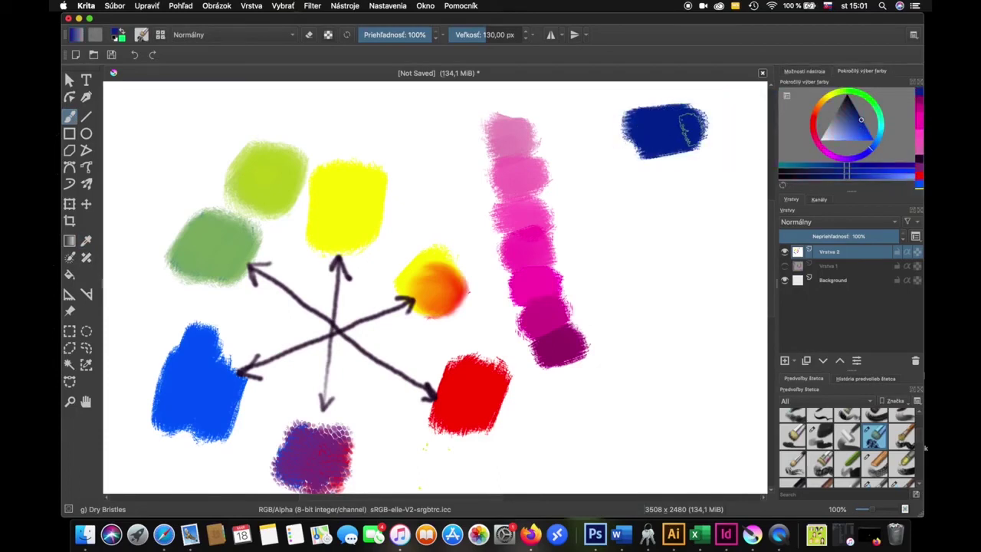
Step: Sample blended purple, red and orange from the canvas, painting each swatch beneath the blue
ctrl+click(691, 134)
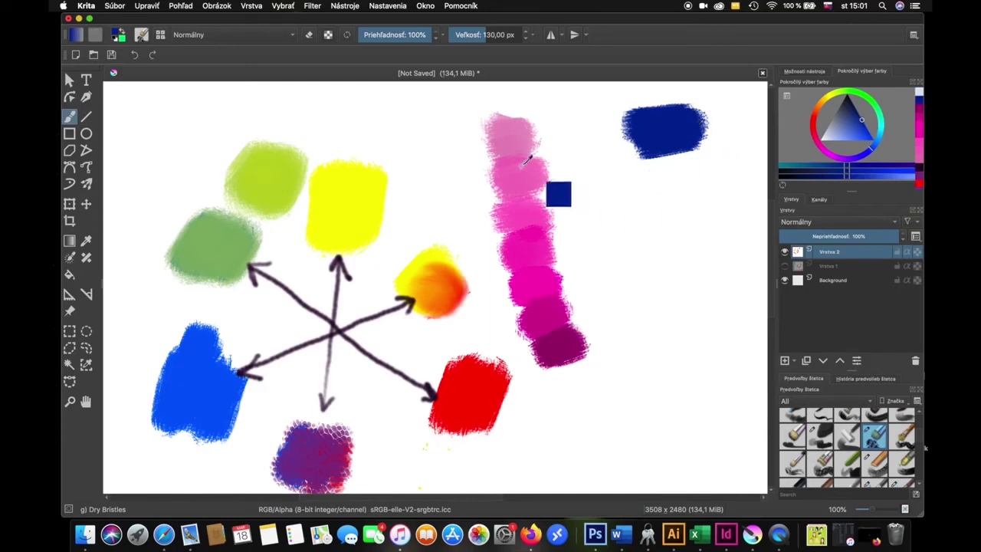
ctrl+click(545, 311)
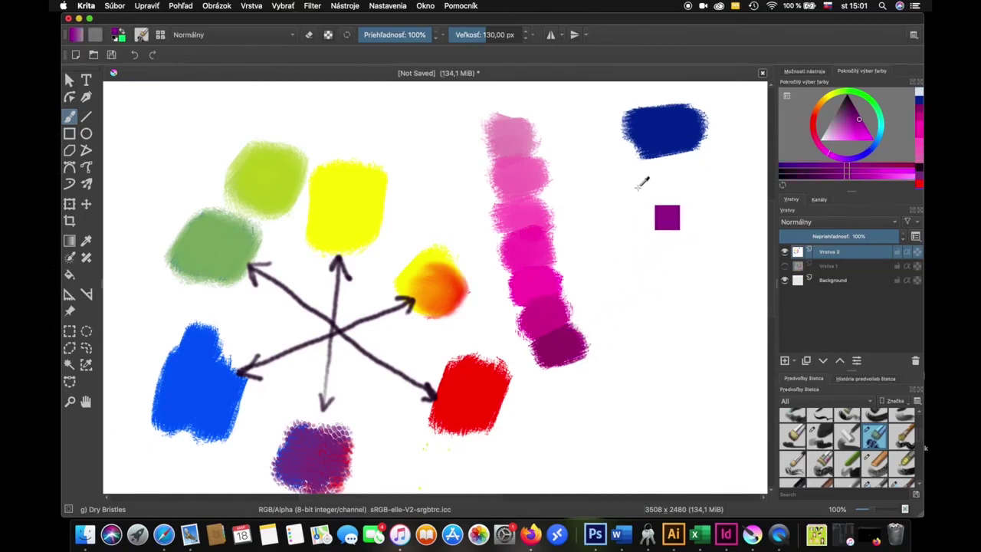
drag(667, 153, 709, 172)
drag(644, 180, 713, 184)
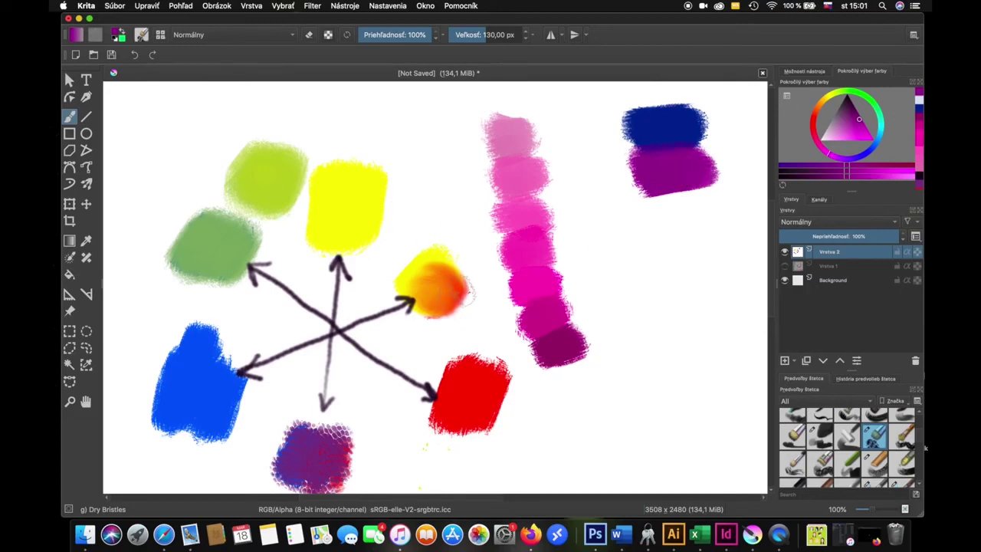
ctrl+click(465, 305)
drag(661, 191, 680, 197)
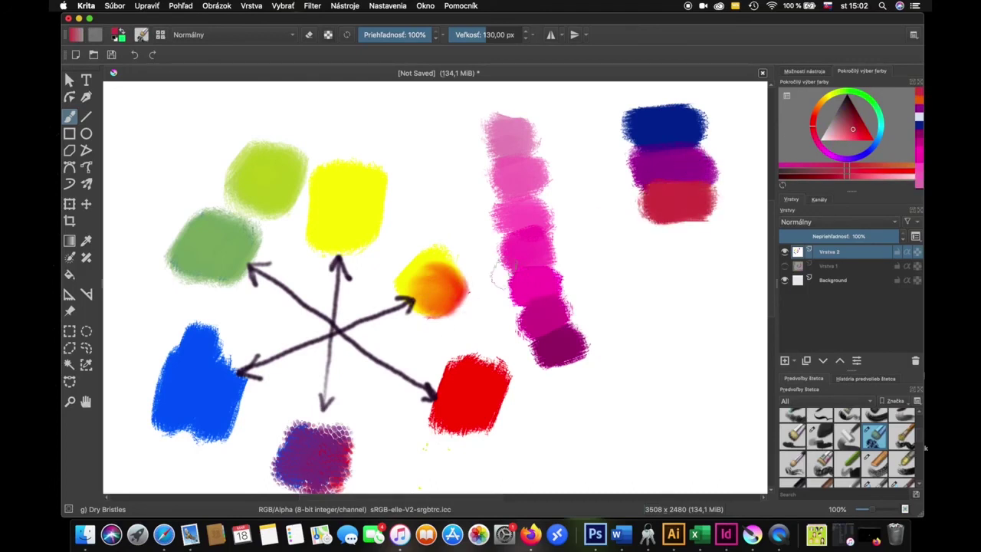
ctrl+click(400, 247)
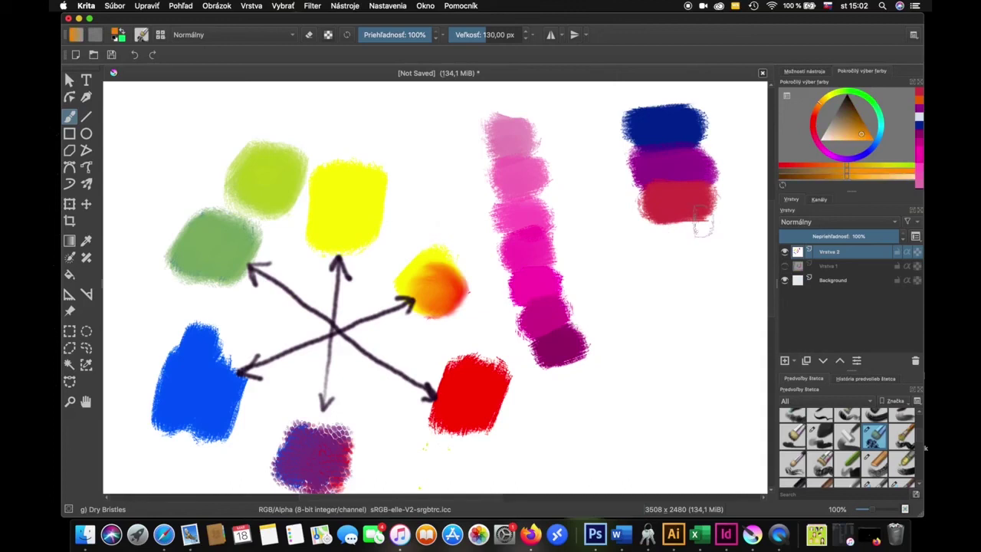
drag(703, 222, 698, 235)
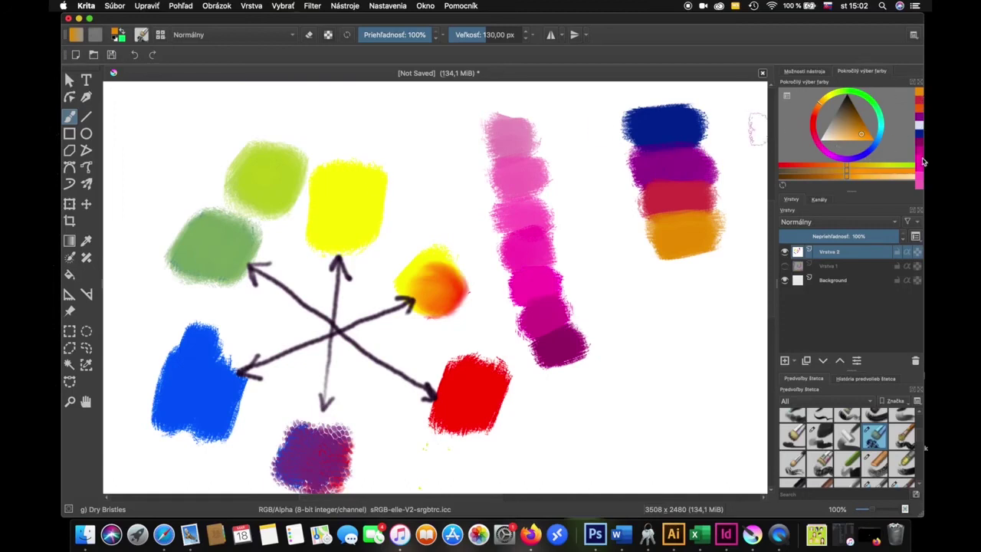
Step: Add a pale mauve swatch at the bottom of the new column
click(921, 119)
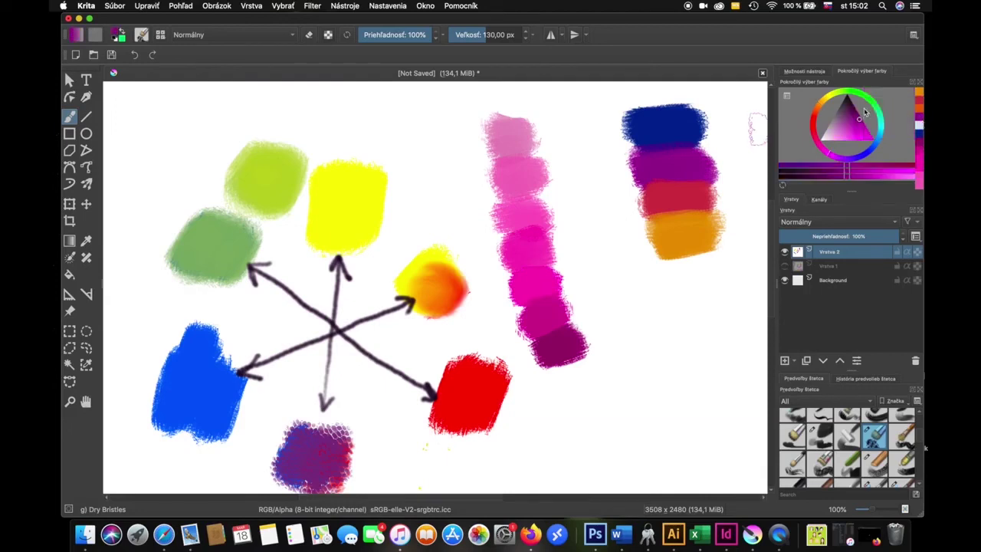
key(l)
drag(644, 268, 720, 262)
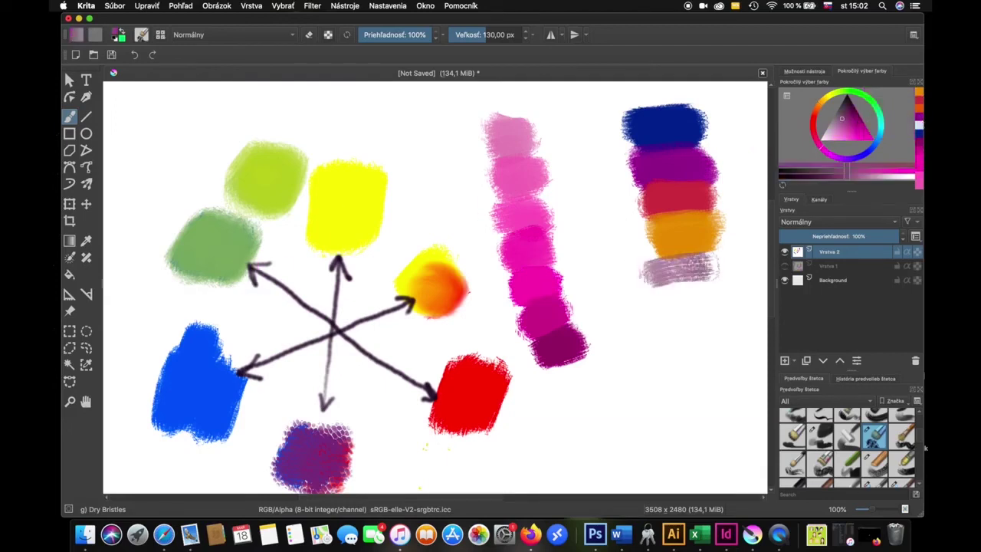
drag(648, 260, 721, 295)
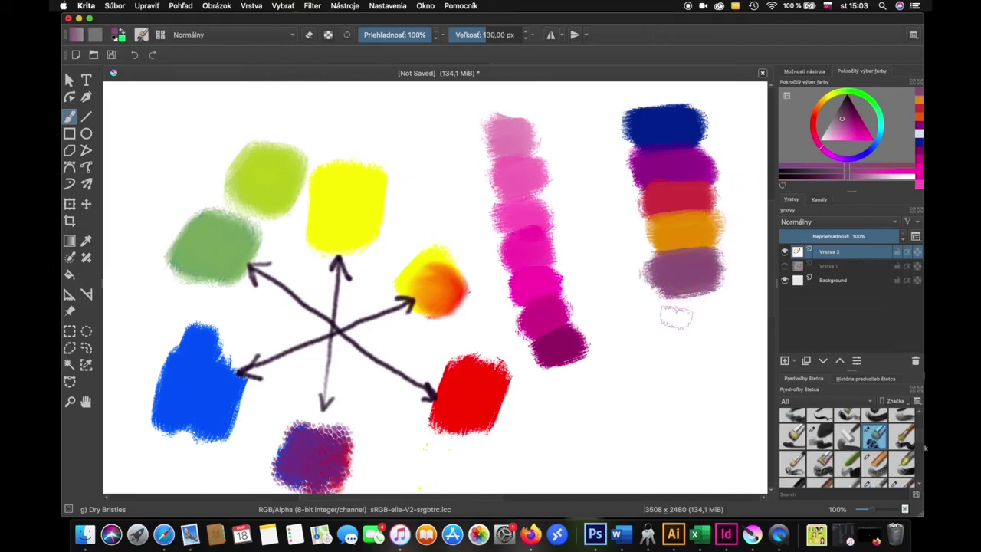
Step: Reset the Color Sampler blend to 100% and return to the brush
click(86, 240)
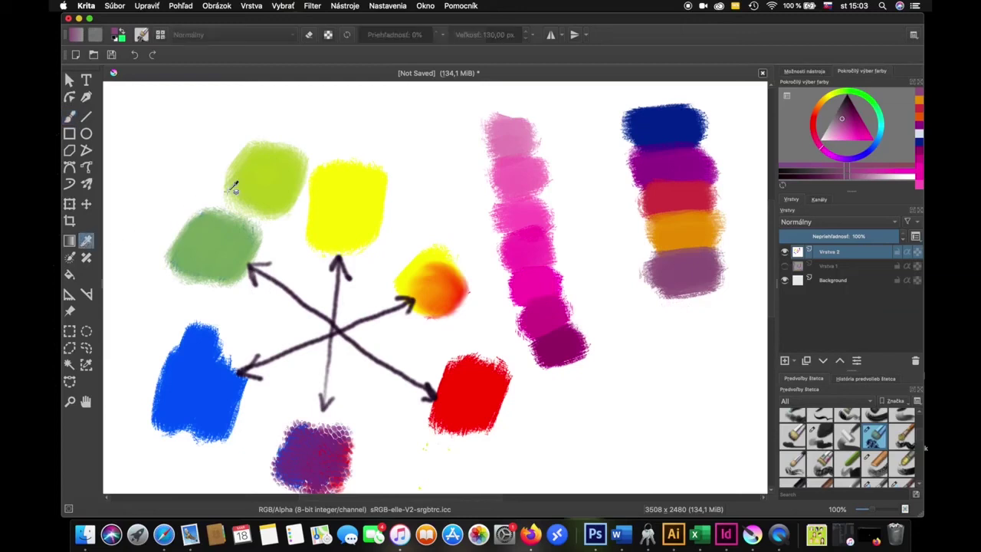
click(816, 72)
drag(840, 172, 905, 172)
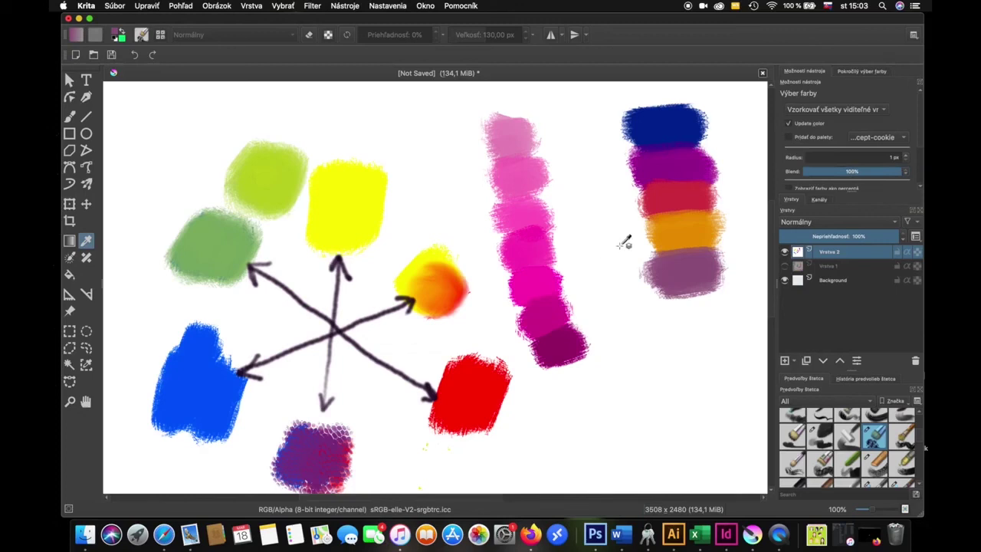
click(69, 116)
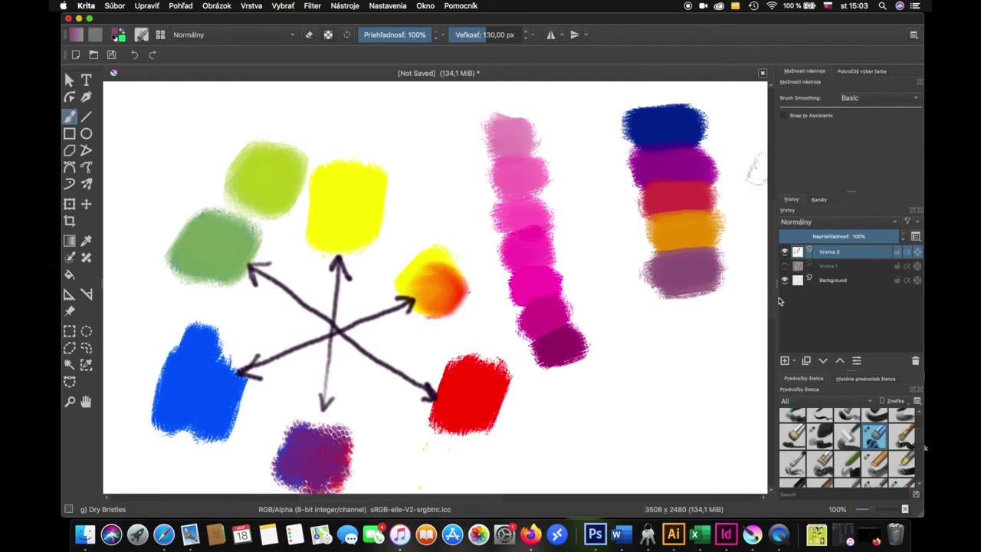
Step: Hide Vrstva 2, show Vrstva 1's colour wheel, and zoom out to 50%
click(784, 254)
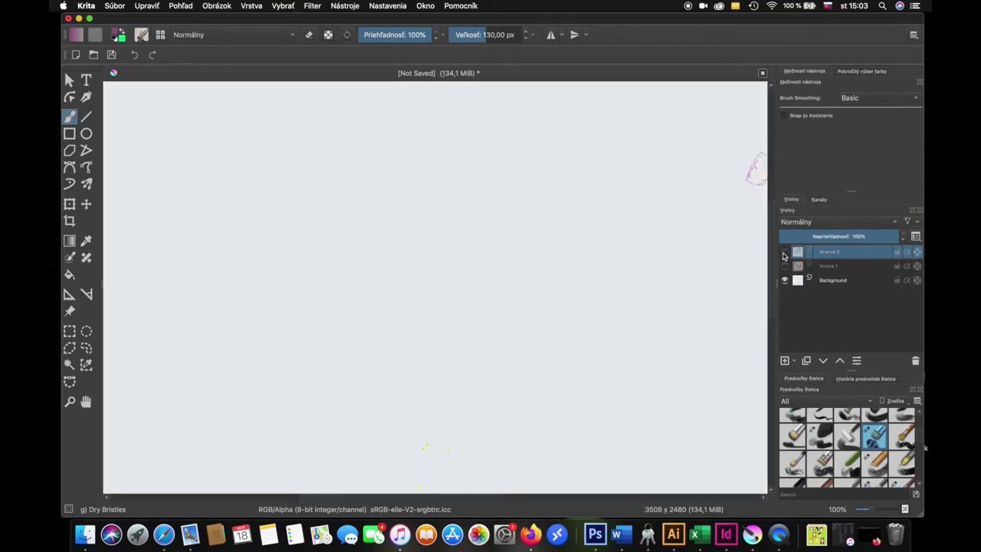
click(784, 266)
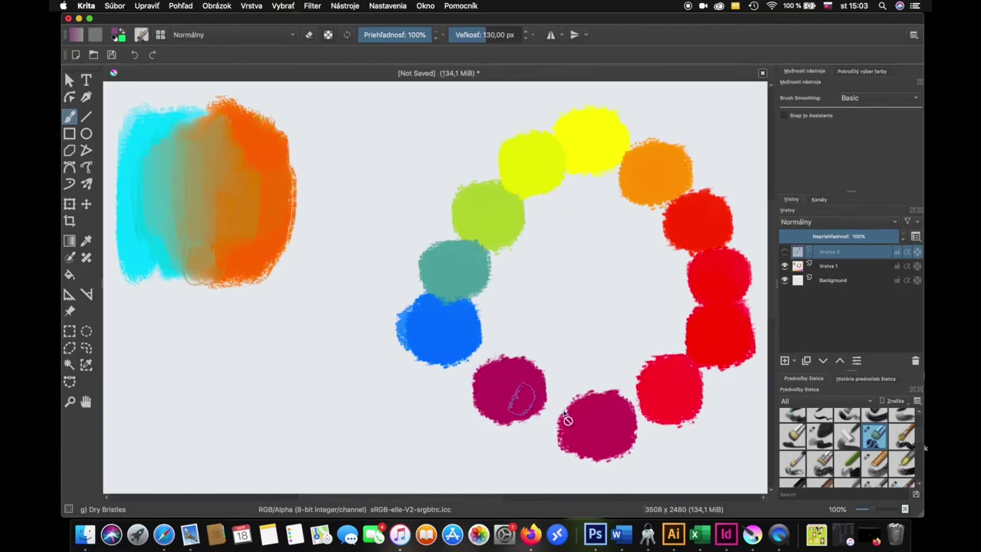
click(860, 510)
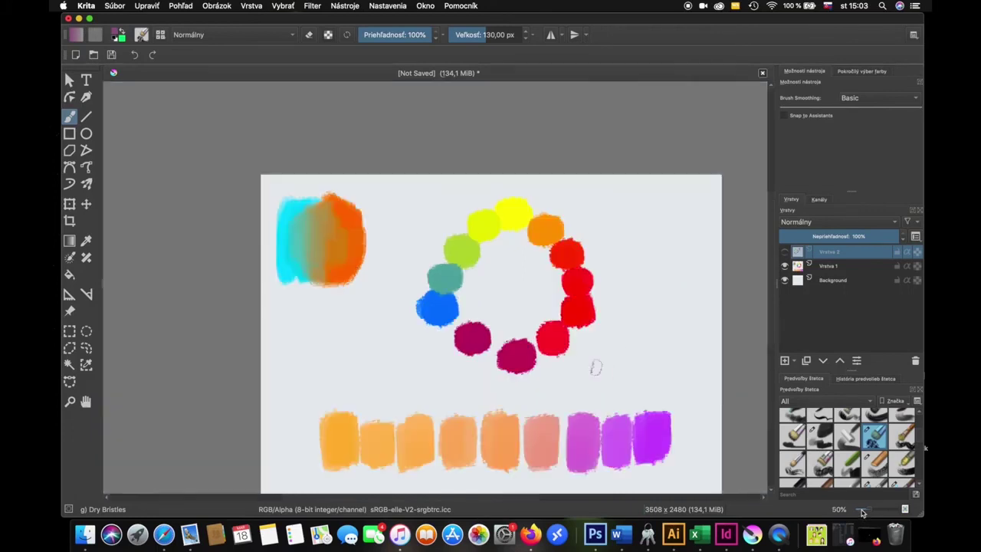